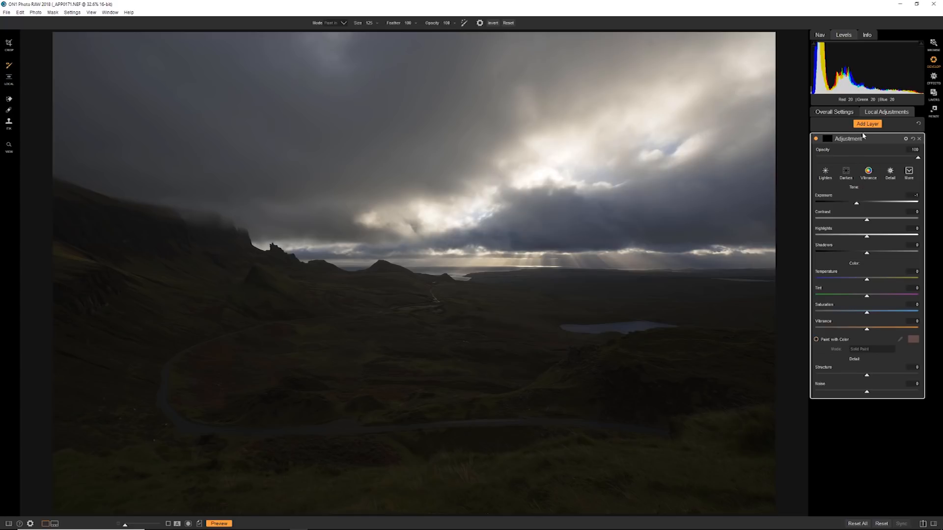
Step: Reactivate the Adjustment Brush from the overall settings and examine the adjustment layer's mask controls
click(838, 116)
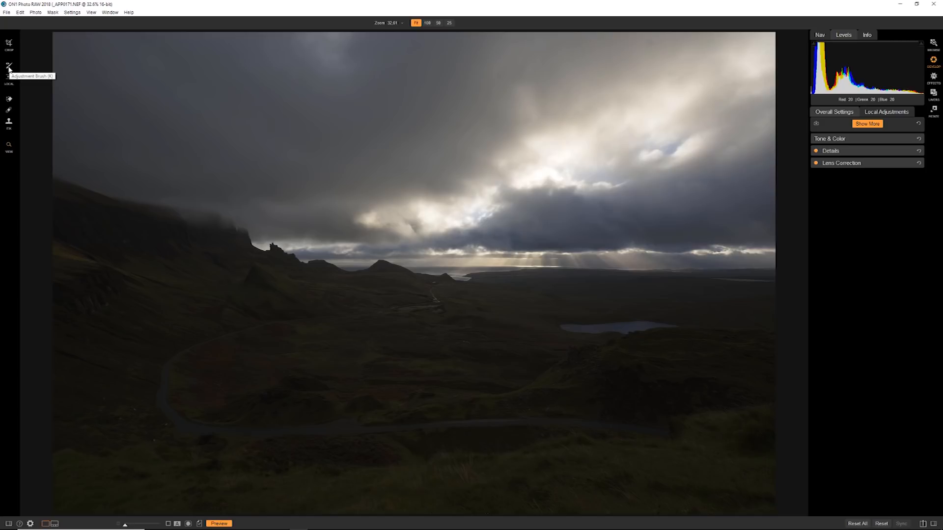
click(8, 67)
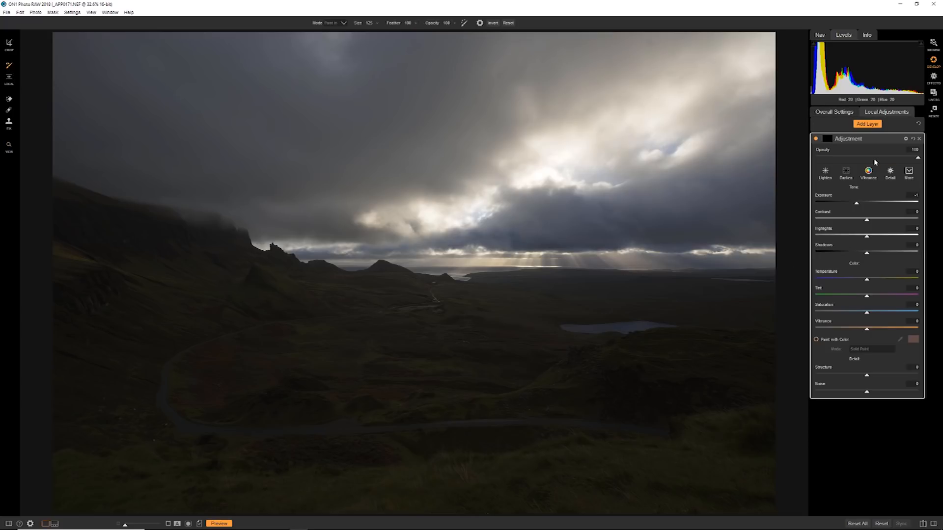
click(827, 141)
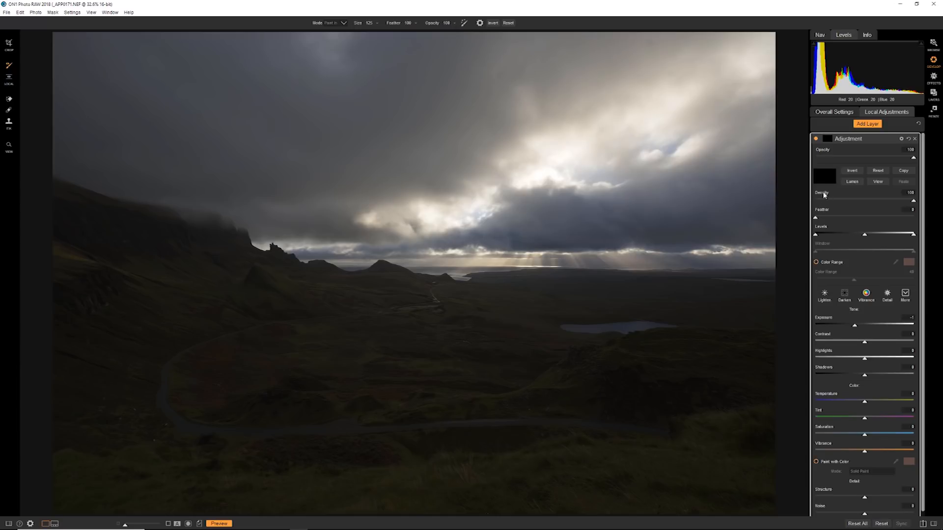
click(826, 140)
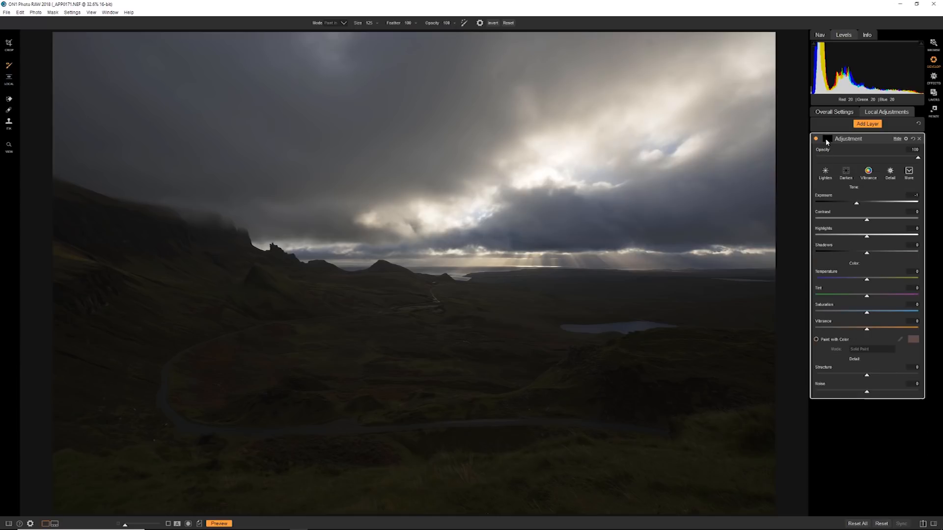
click(827, 140)
click(826, 141)
Step: Examine the adjustment layer's blending options and test its Opacity slider, ending at 100
click(905, 139)
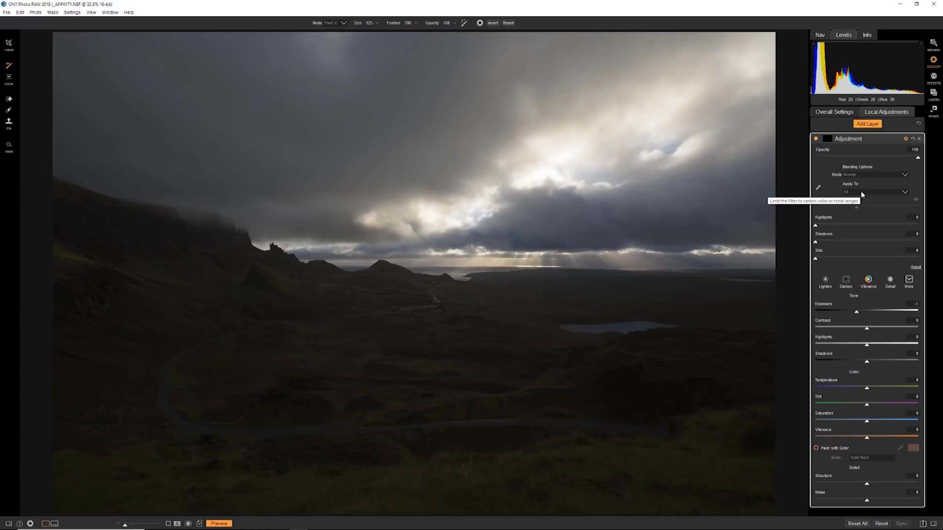
click(906, 140)
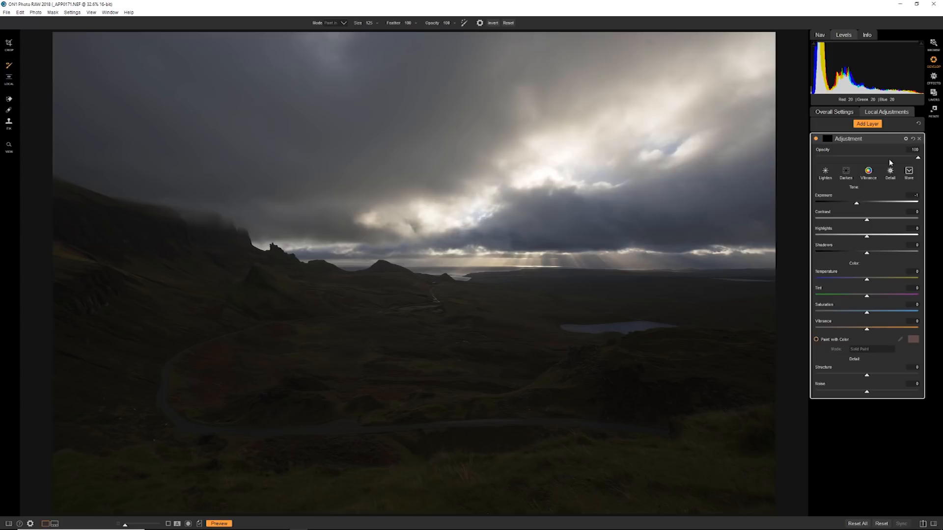
mouse_move(917, 158)
mouse_down()
mouse_move(862, 162)
mouse_move(917, 170)
mouse_move(917, 158)
mouse_up()
mouse_move(918, 158)
mouse_down()
mouse_move(816, 158)
mouse_move(924, 170)
mouse_up()
Step: Apply the Recover Highlights style to the adjustment layer and reset its Contrast and Highlights to 0
click(907, 172)
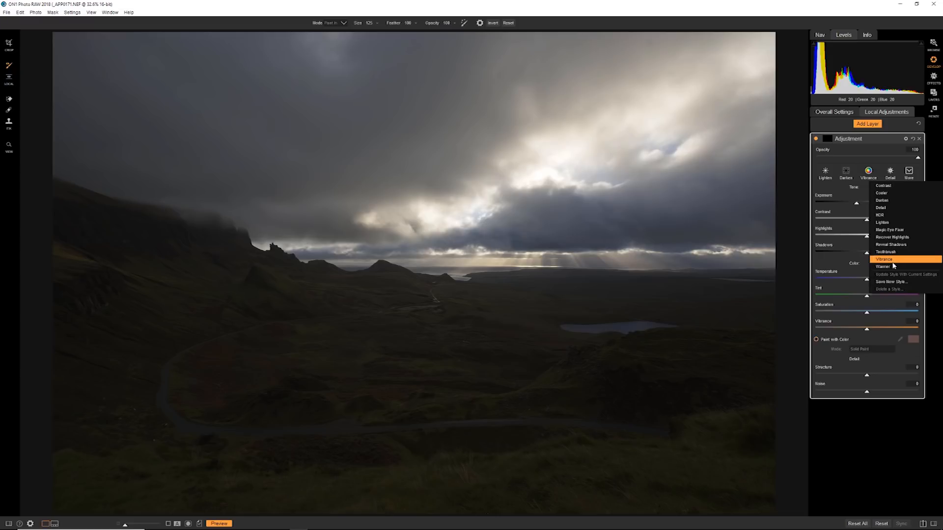
click(896, 238)
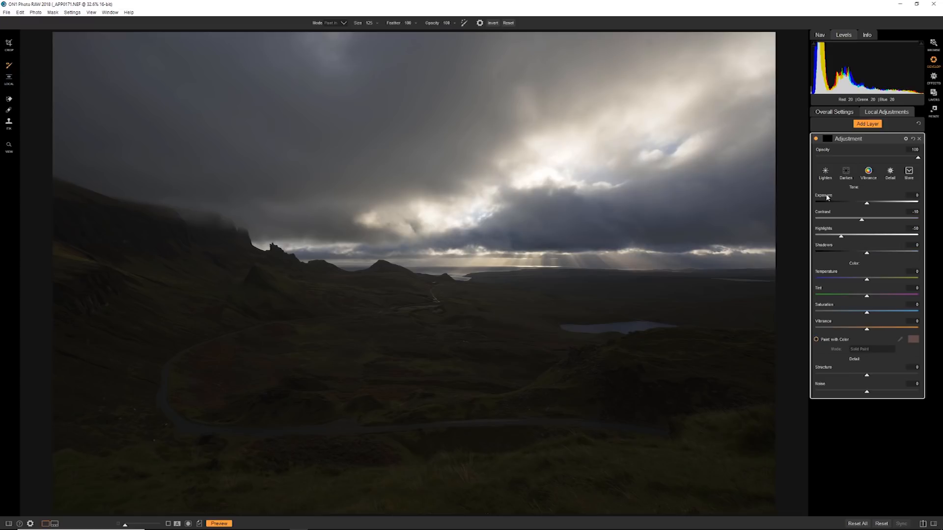
double_click(826, 212)
double_click(827, 230)
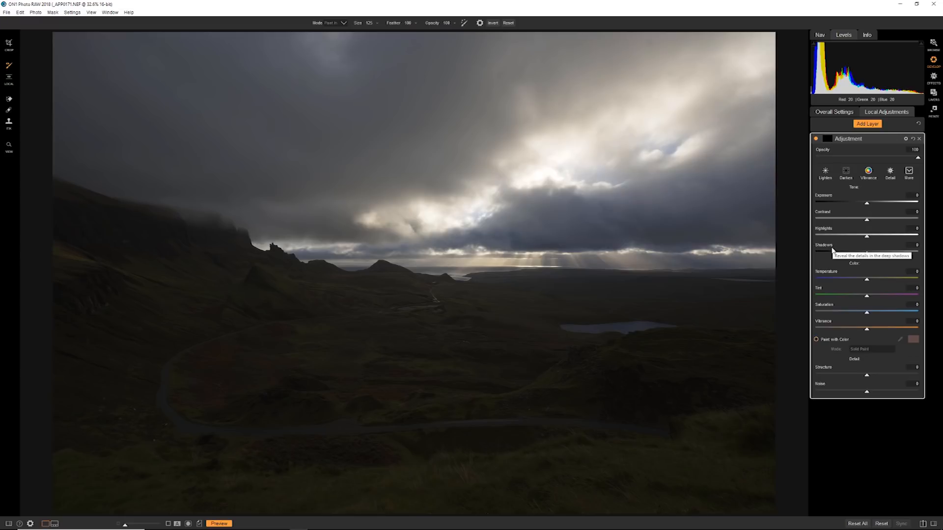
Step: Look at the overall Tone & Color settings and return to the local adjustments
click(834, 114)
click(843, 139)
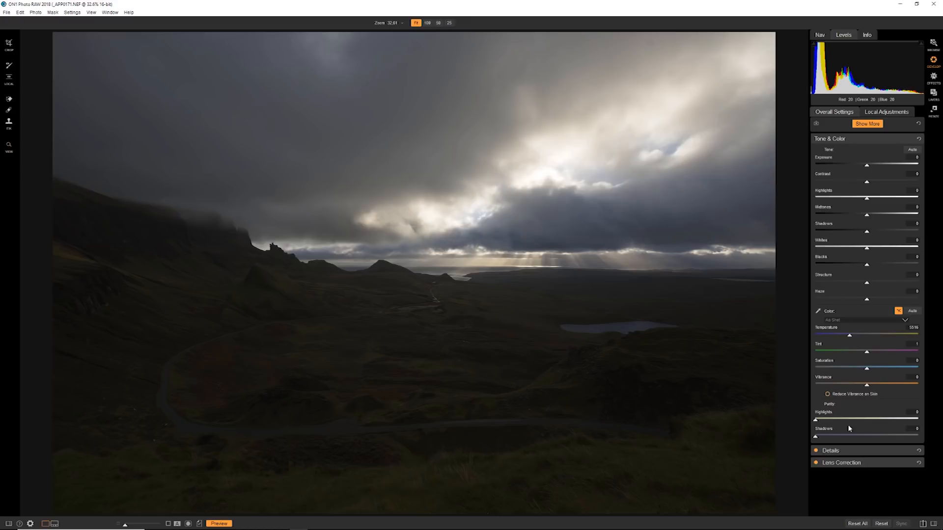
click(874, 115)
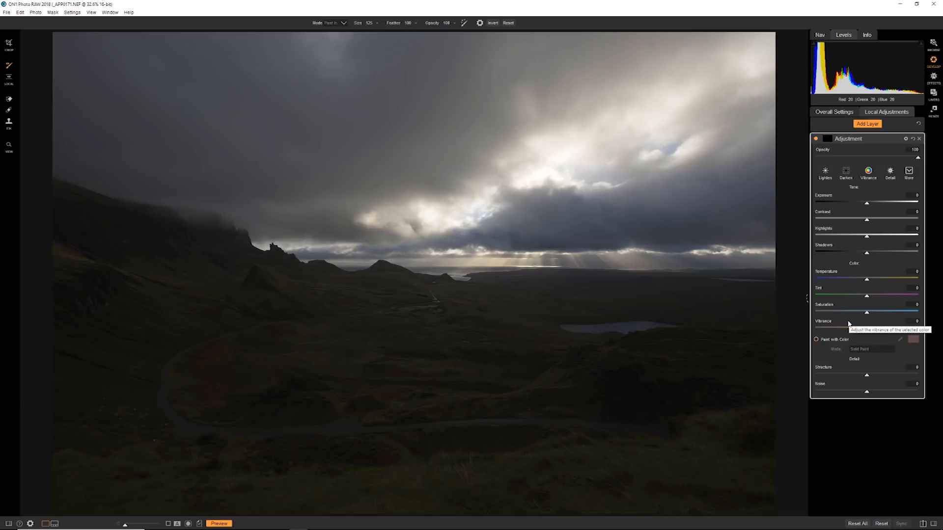
Step: Enable Paint with Color, accept the salmon colour, and paint a zigzag stroke across the sky
click(816, 340)
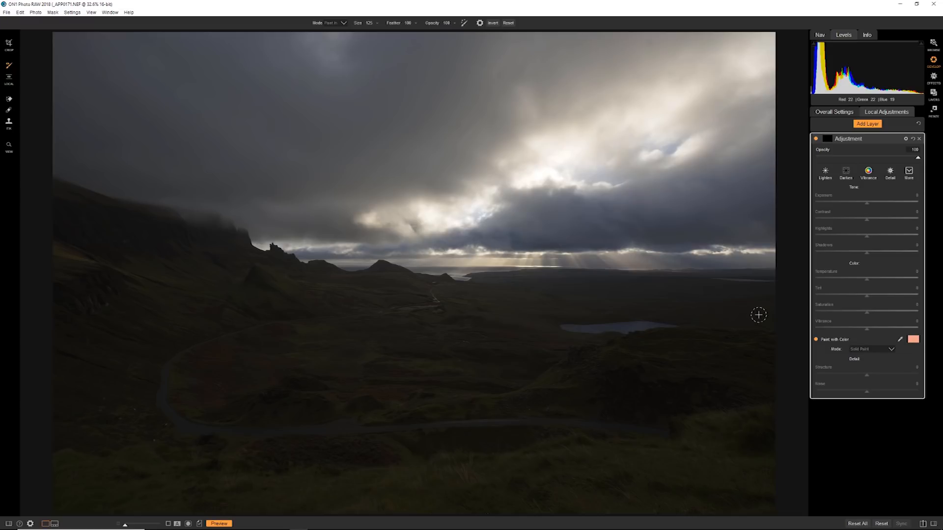
click(912, 339)
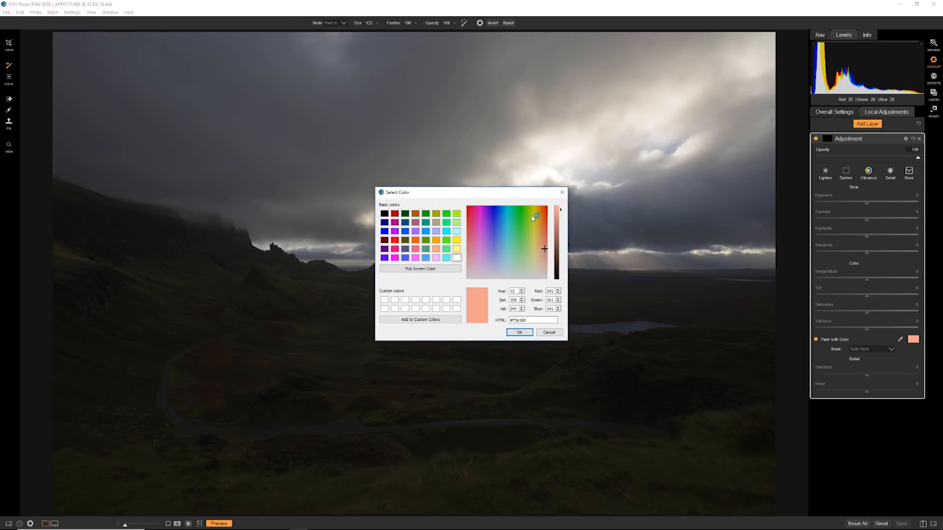
click(519, 332)
mouse_move(585, 299)
mouse_down()
mouse_move(622, 167)
mouse_move(483, 248)
mouse_move(496, 137)
mouse_move(347, 145)
mouse_move(211, 225)
mouse_up()
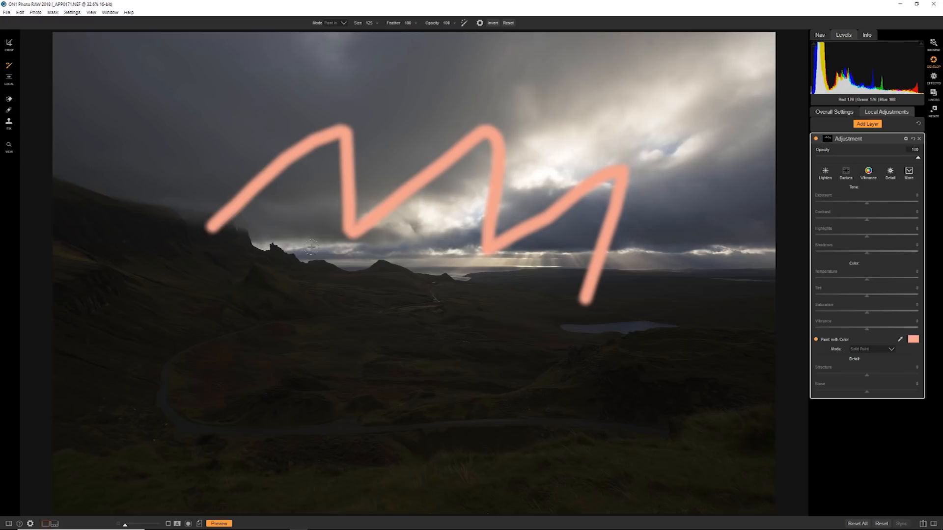
Step: Lower the layer's opacity to 23 and change the colour painting mode to Replace Color
drag(867, 157, 839, 164)
click(867, 349)
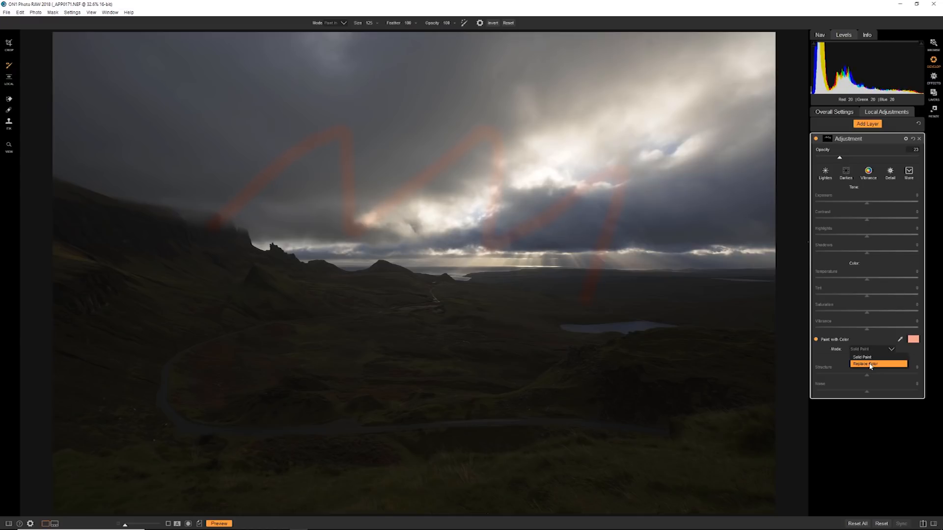
click(870, 366)
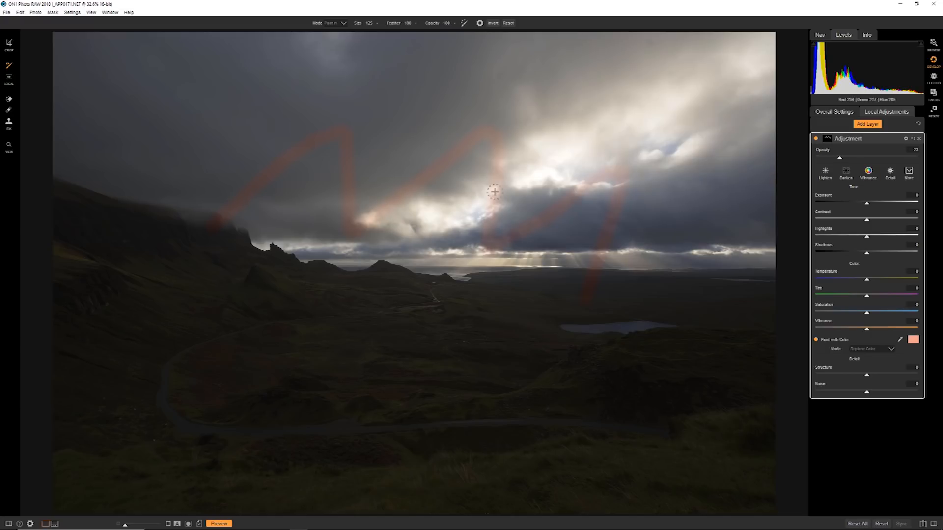
Step: Reset the adjustment layer to clear the painted stroke and restore its default settings
click(914, 150)
click(912, 139)
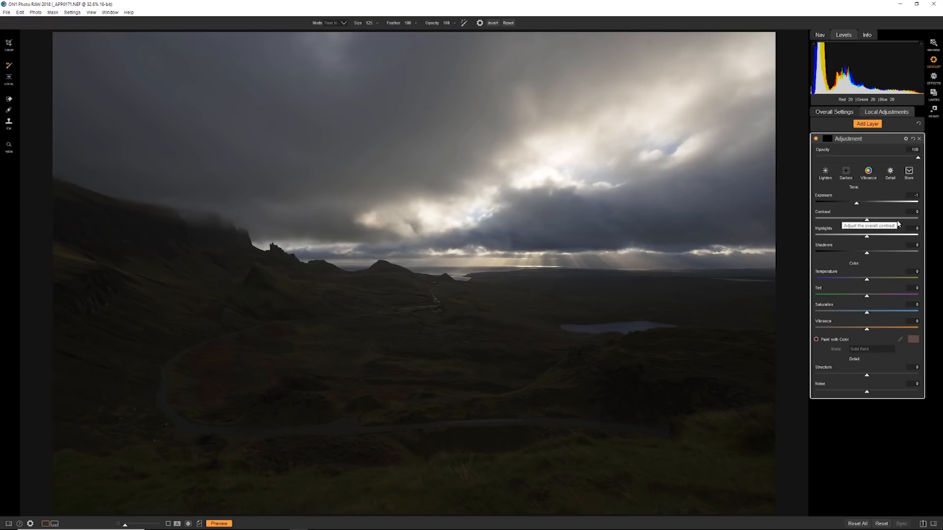
Step: Raise Exposure to 2.45, increase Contrast, reduce Highlights, and paint a zigzag stroke across the landscape
drag(856, 203, 849, 237)
click(827, 143)
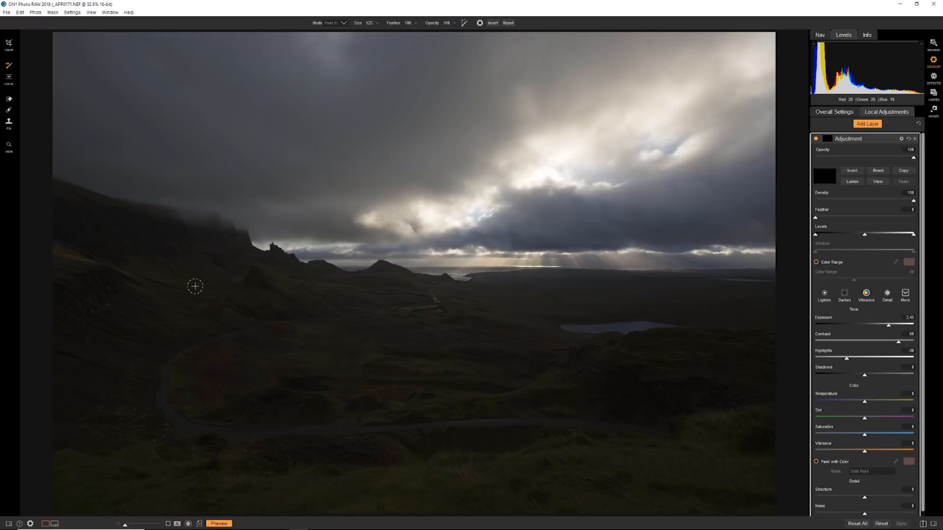
mouse_move(182, 311)
mouse_down()
mouse_move(311, 169)
mouse_move(319, 219)
mouse_move(306, 355)
mouse_move(400, 262)
mouse_move(437, 275)
mouse_move(439, 380)
mouse_move(559, 234)
mouse_move(574, 409)
mouse_move(628, 283)
mouse_move(664, 389)
mouse_up()
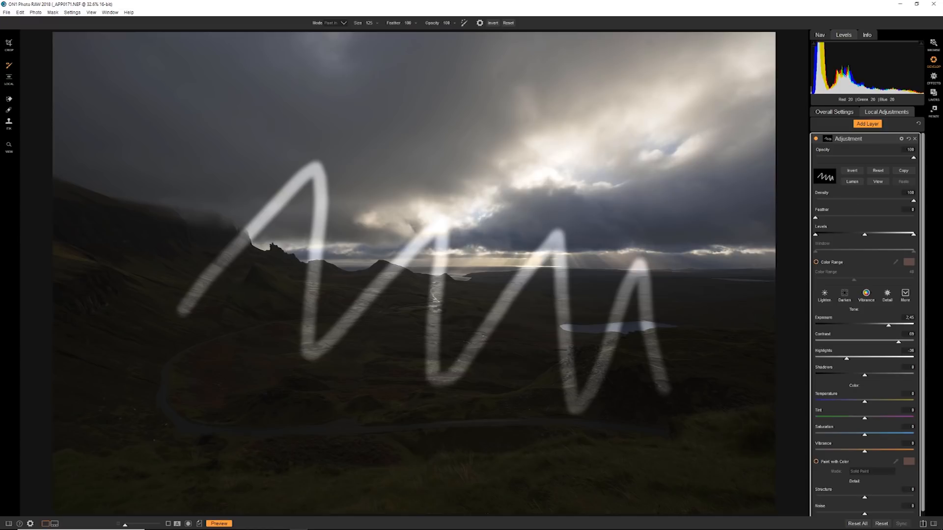
Step: Toggle the black-and-white view of the painted mask and reset the mask
click(187, 524)
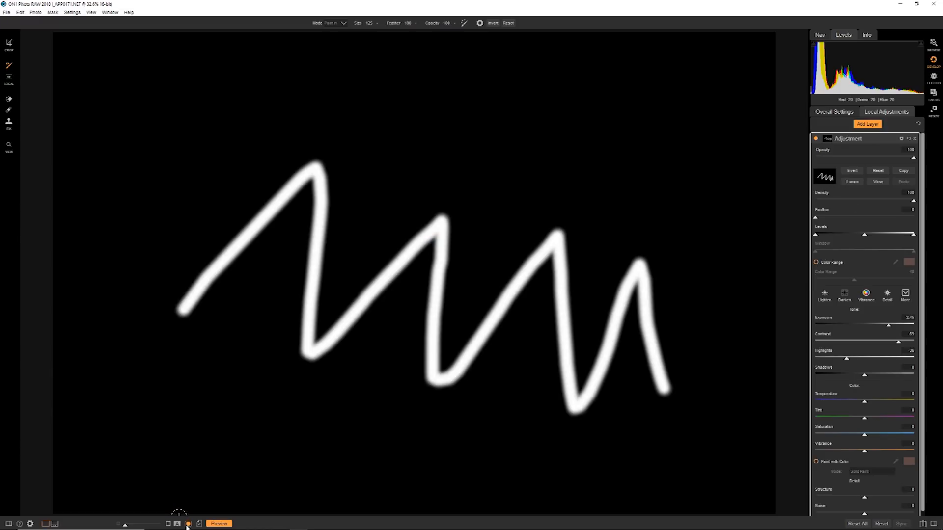
click(878, 183)
click(880, 184)
click(881, 185)
click(880, 185)
click(880, 185)
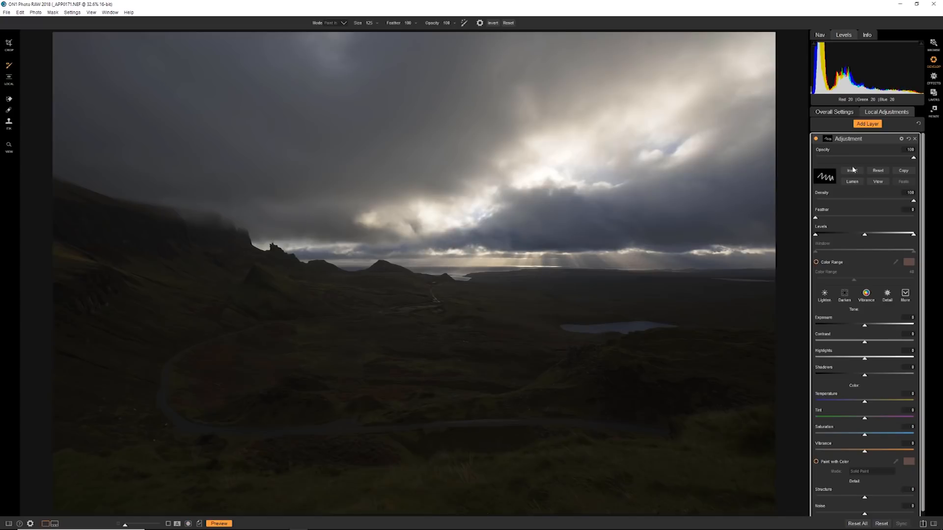
click(878, 173)
Step: Collapse the mask controls and apply the Lighten style to the adjustment layer
click(827, 139)
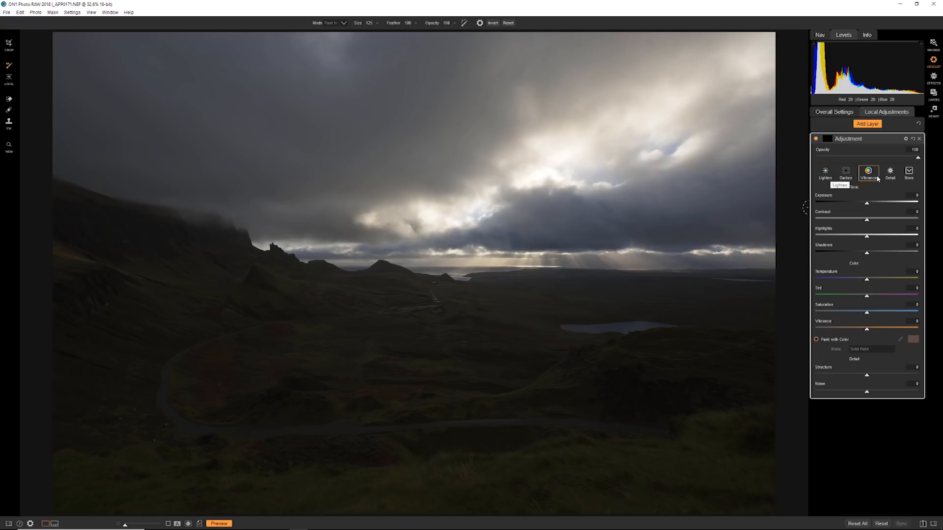
click(908, 173)
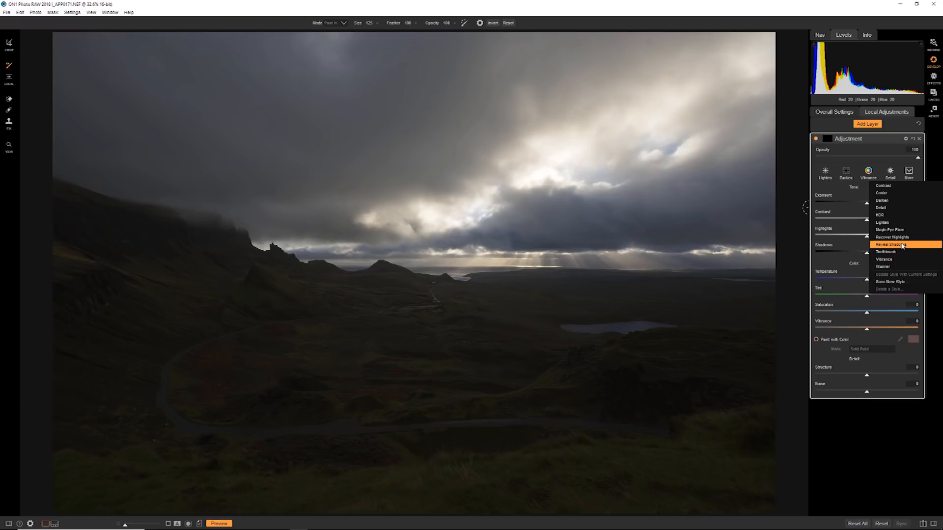
click(829, 179)
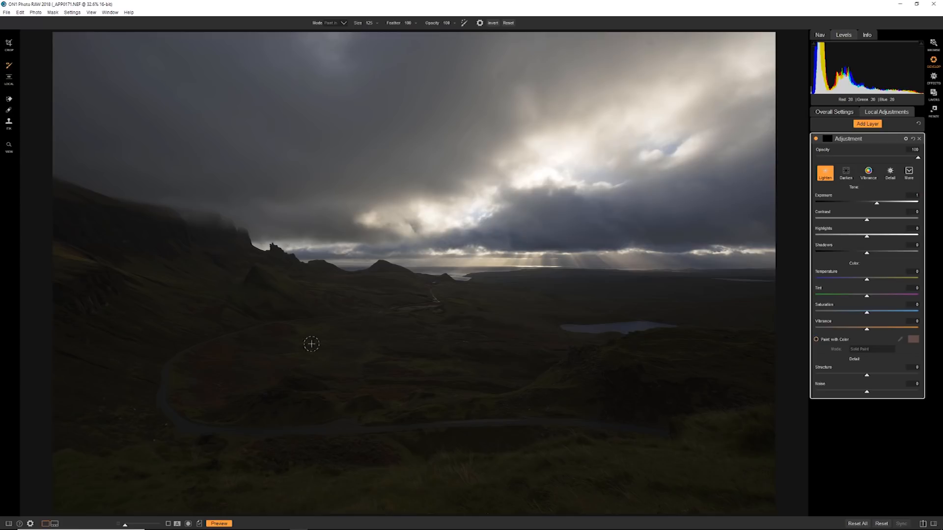
Step: Paint the lightening over the valley and along the horizon, and reset the layer's mask
mouse_move(293, 341)
mouse_down()
mouse_move(367, 316)
mouse_move(377, 381)
mouse_move(419, 329)
mouse_move(418, 392)
mouse_move(472, 323)
mouse_move(484, 315)
mouse_move(481, 356)
mouse_move(495, 332)
mouse_move(494, 301)
mouse_move(474, 277)
mouse_move(574, 273)
mouse_move(544, 275)
mouse_move(656, 285)
mouse_move(585, 278)
mouse_move(776, 275)
mouse_move(715, 289)
mouse_up()
mouse_move(526, 285)
mouse_down()
mouse_move(466, 286)
mouse_move(379, 267)
mouse_move(362, 279)
mouse_move(329, 266)
mouse_move(412, 271)
mouse_up()
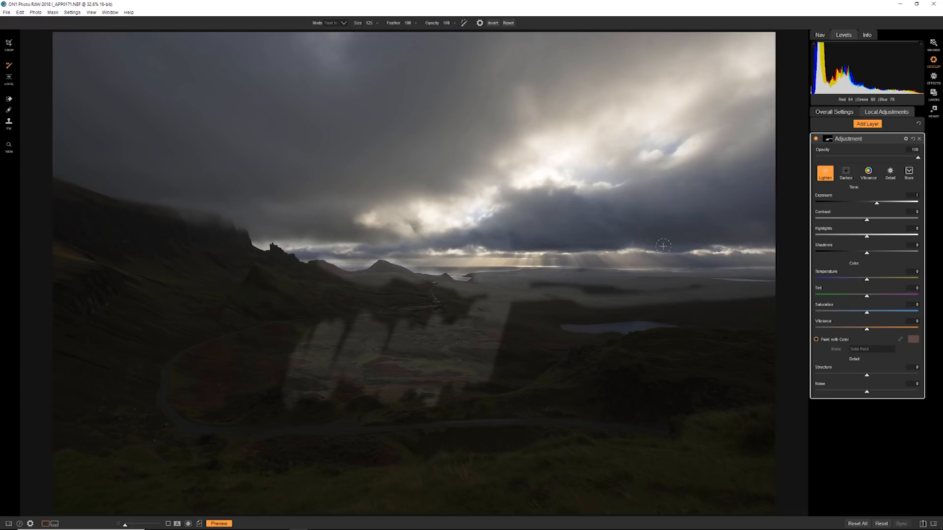
click(829, 139)
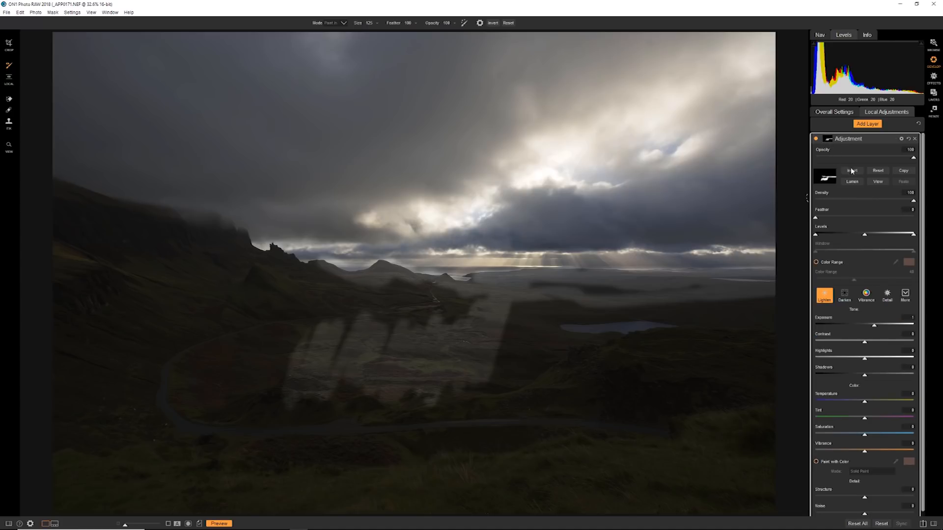
click(878, 176)
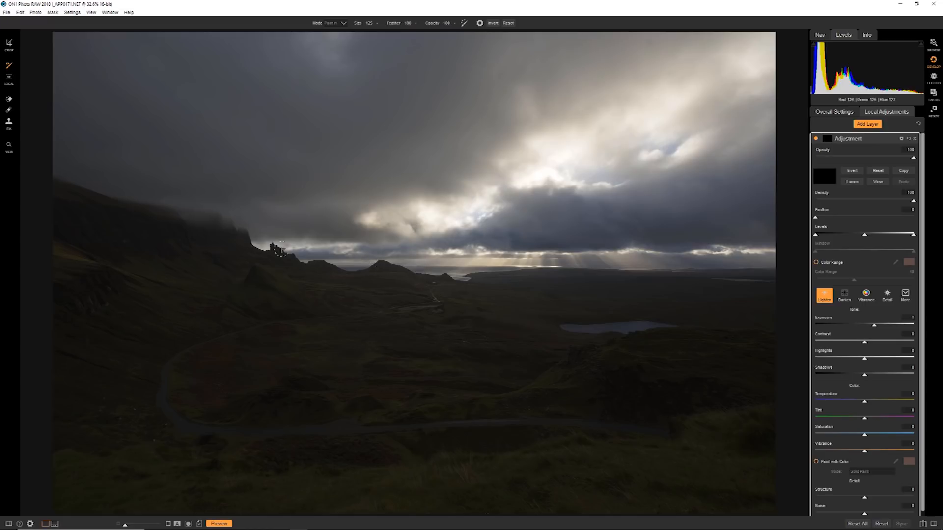
Step: Place a Linear Top gradient mask centred on the horizon and preview the mask in black and white
click(10, 82)
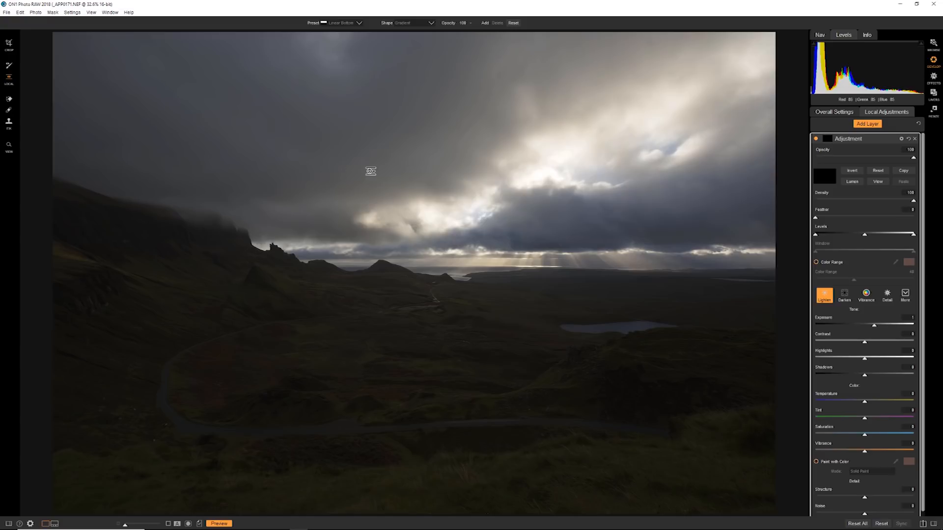
click(359, 24)
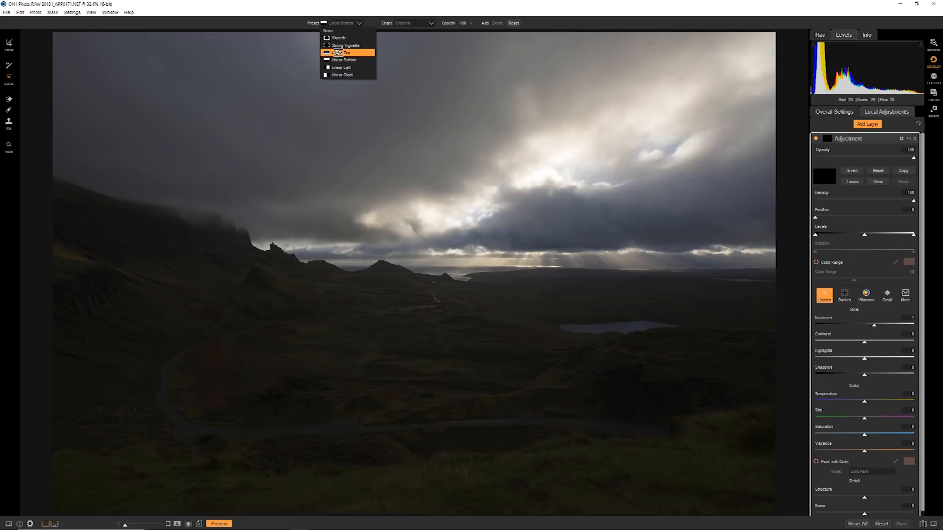
click(339, 54)
click(446, 269)
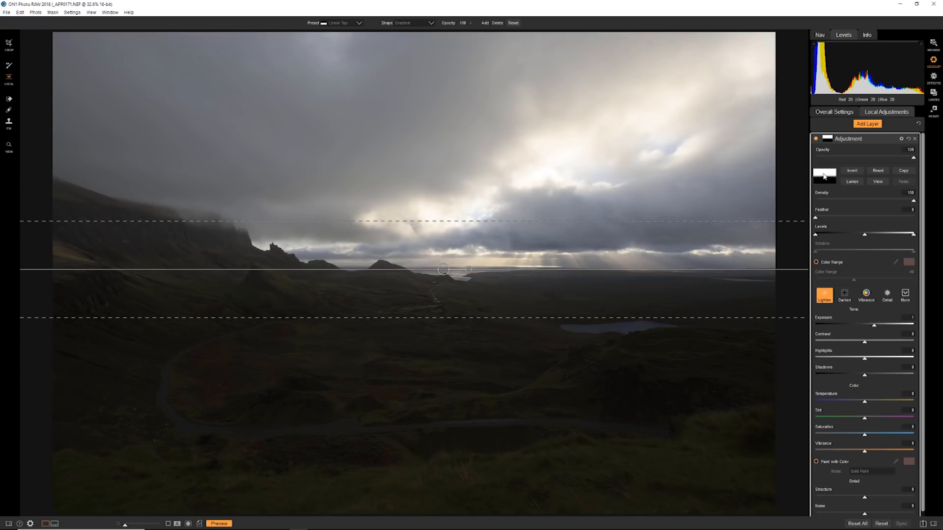
click(877, 182)
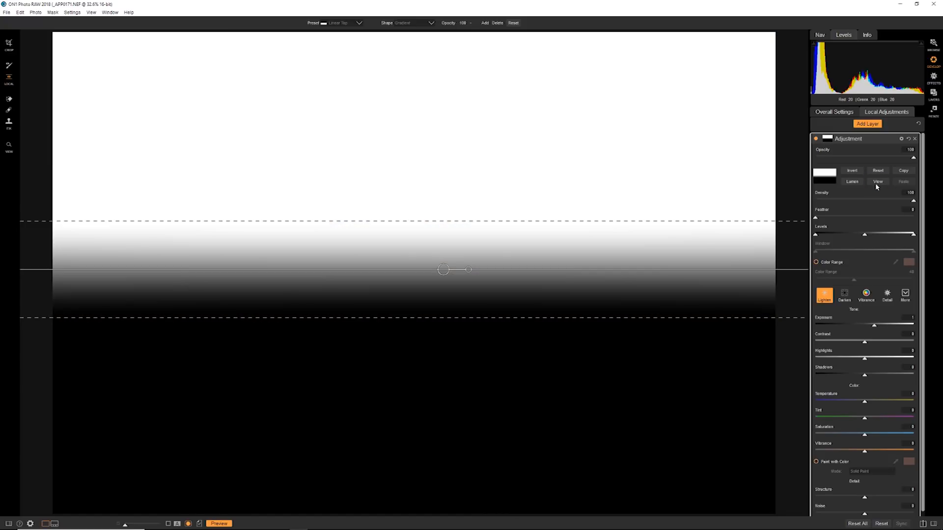
click(878, 184)
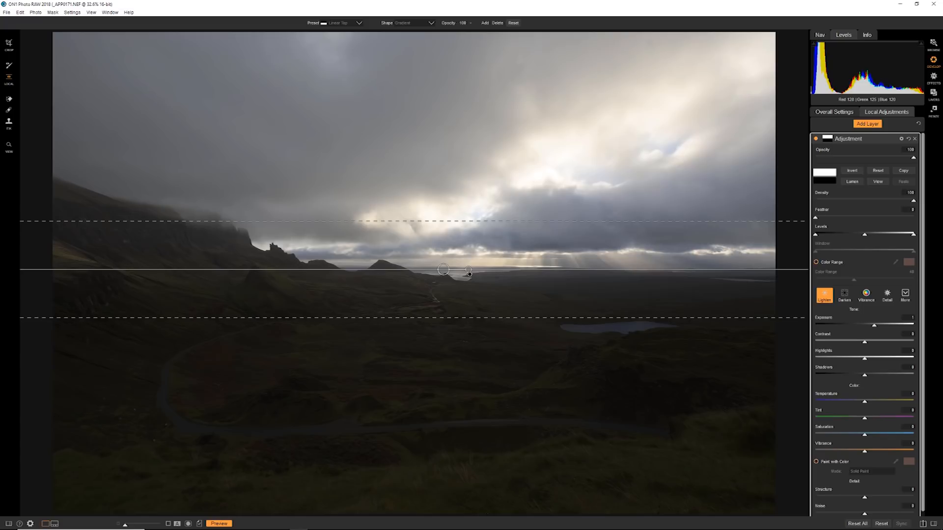
Step: Rotate the gradient mask to lighten the foreground with a slight tilt along the horizon, and check the mask view
drag(463, 296, 400, 264)
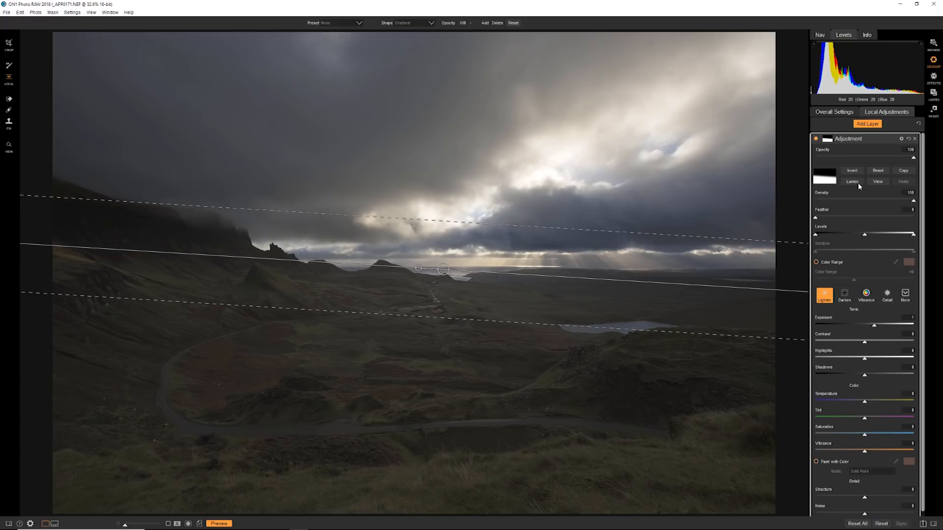
click(877, 181)
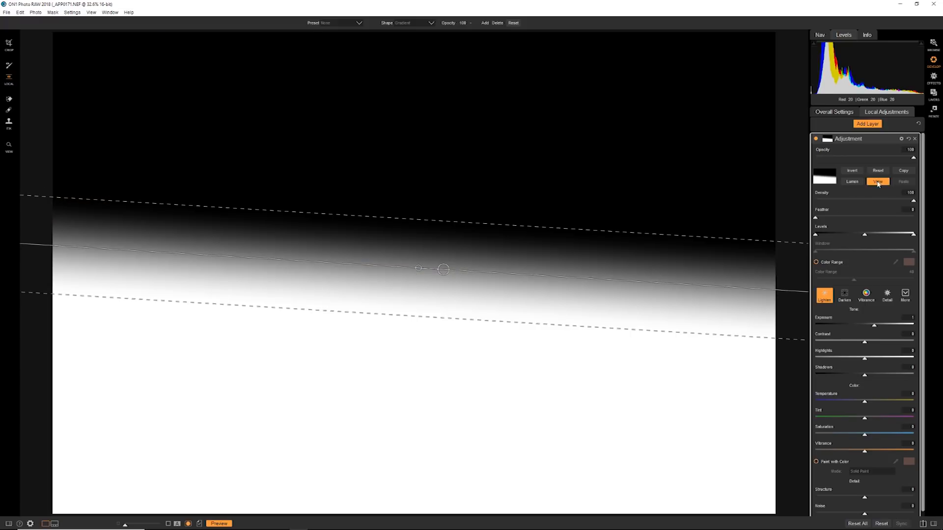
click(877, 181)
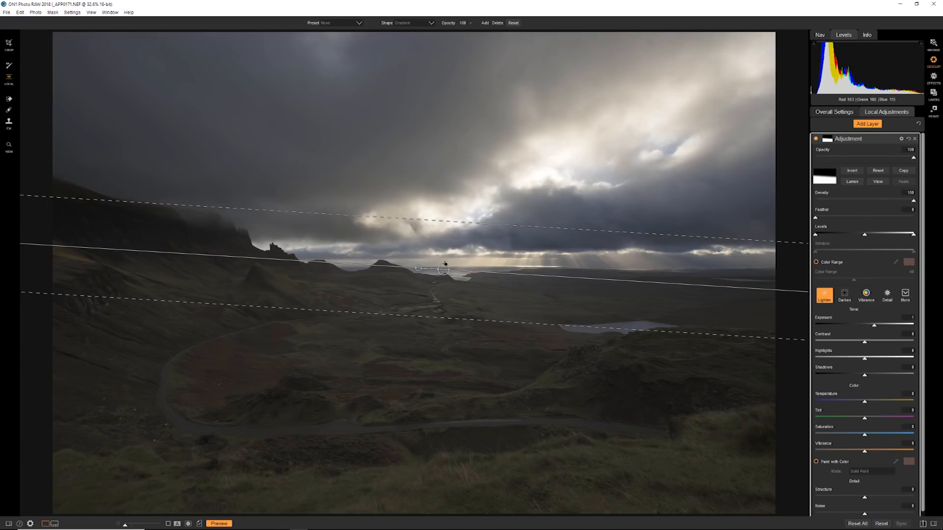
Step: Shift the gradient mask slightly along the horizon, widen its transition zone, and check the mask in black and white
mouse_move(444, 273)
mouse_down()
mouse_move(441, 293)
mouse_move(451, 294)
mouse_move(451, 273)
mouse_move(452, 299)
mouse_move(450, 276)
mouse_up()
mouse_move(459, 206)
mouse_down()
mouse_move(463, 183)
mouse_move(460, 190)
mouse_up()
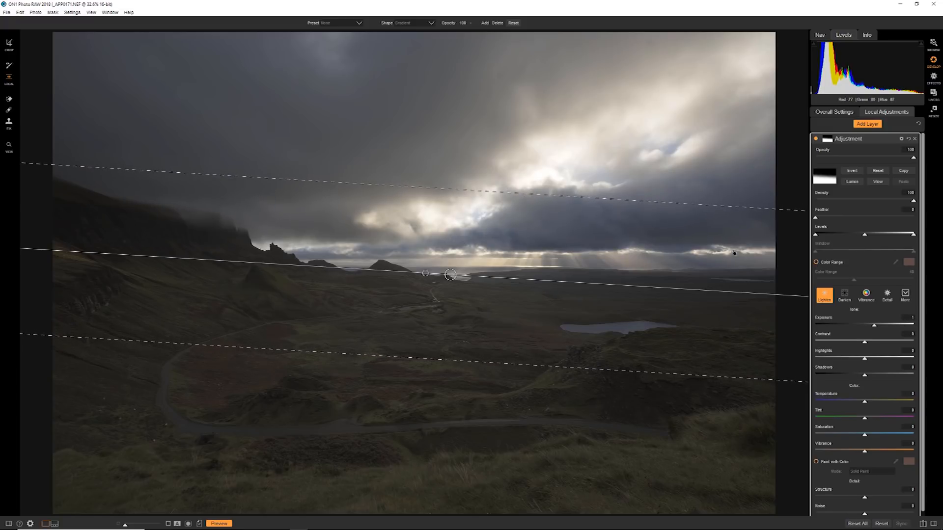
click(873, 182)
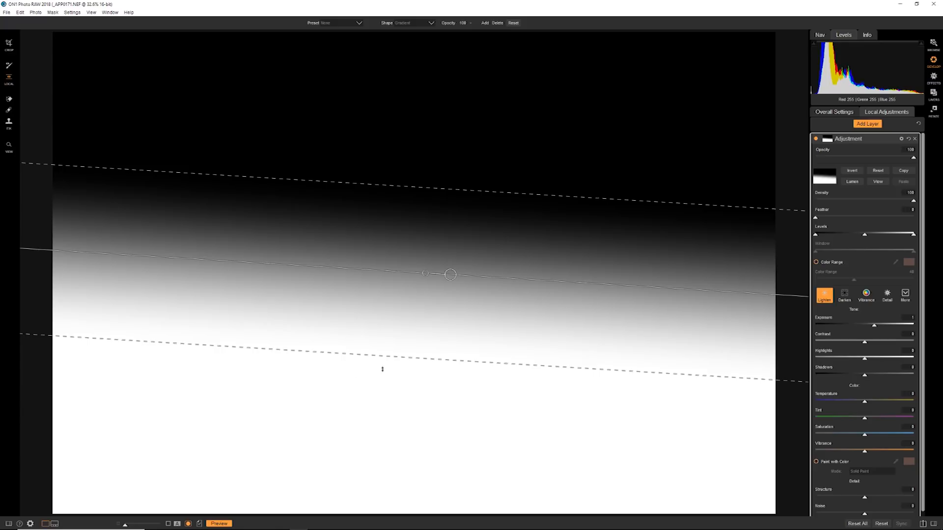
click(873, 181)
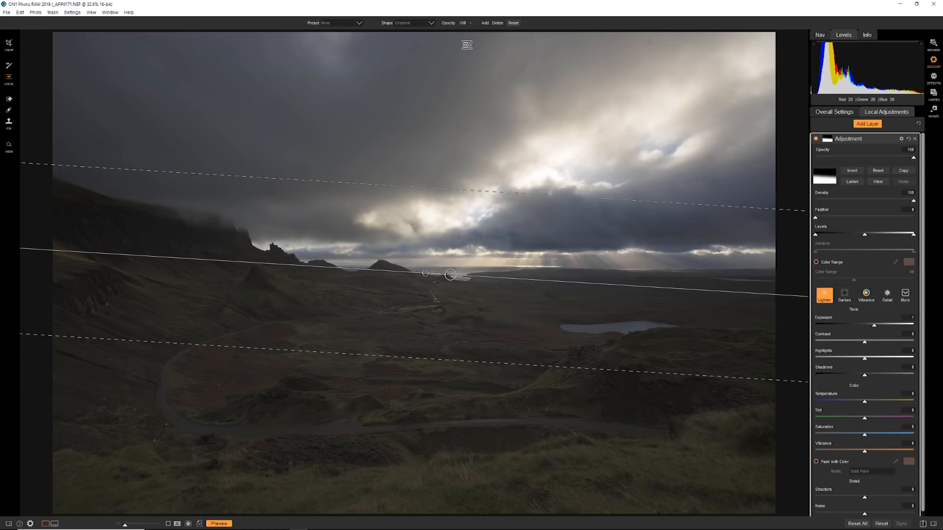
Step: Reset the mask and place a Vignette gradient mask over the bright clouds above the horizon
click(879, 171)
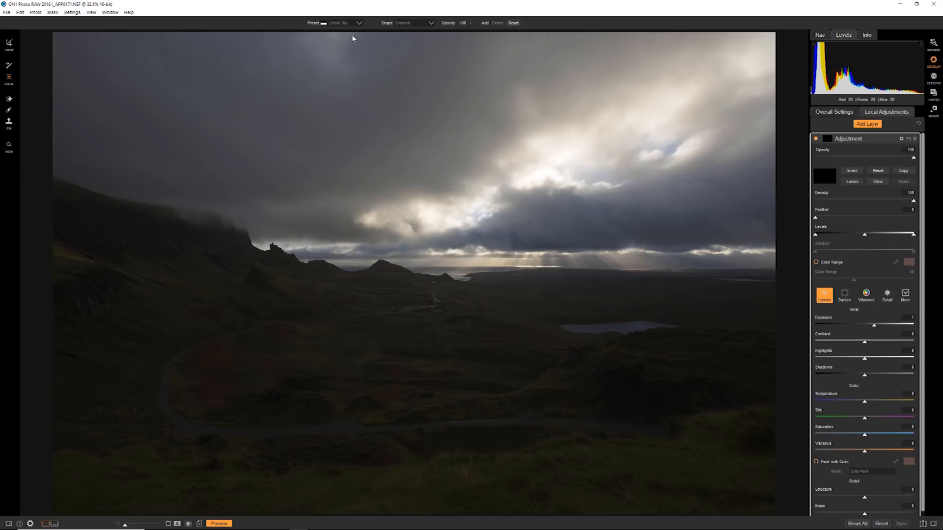
click(358, 23)
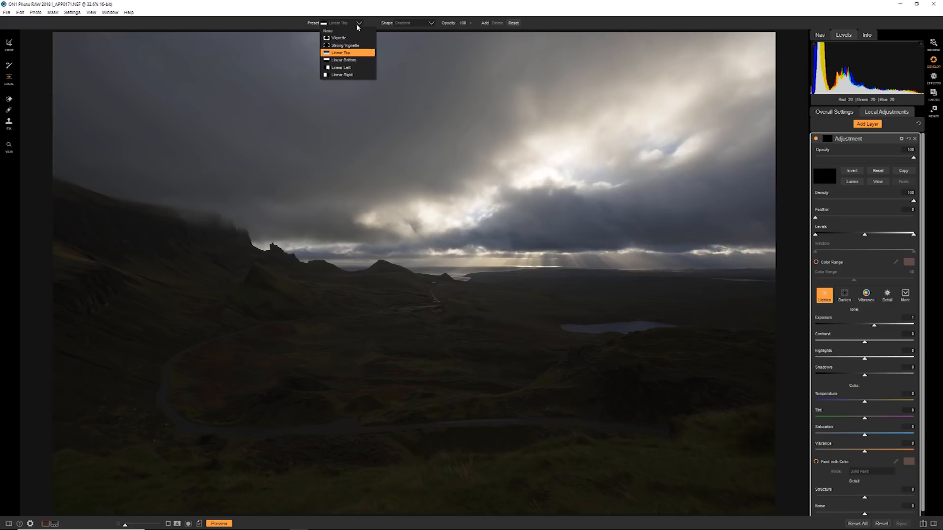
click(347, 38)
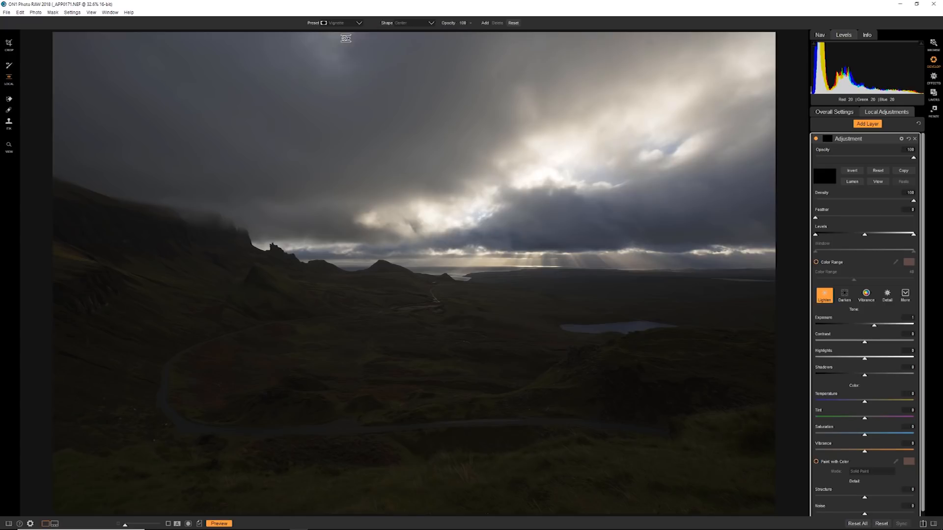
click(447, 220)
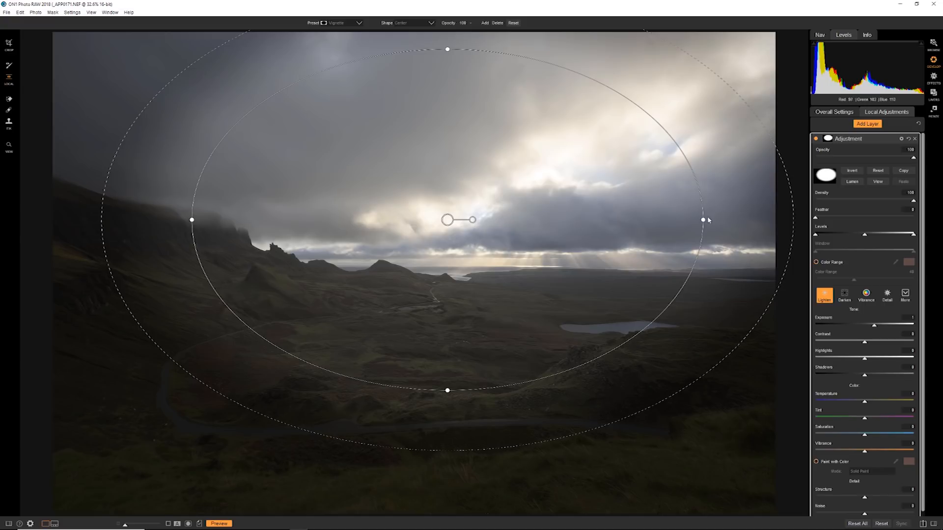
Step: In the black-and-white mask view, shrink the vignette's inner ellipse and widen its outer edge for a very soft transition
click(879, 183)
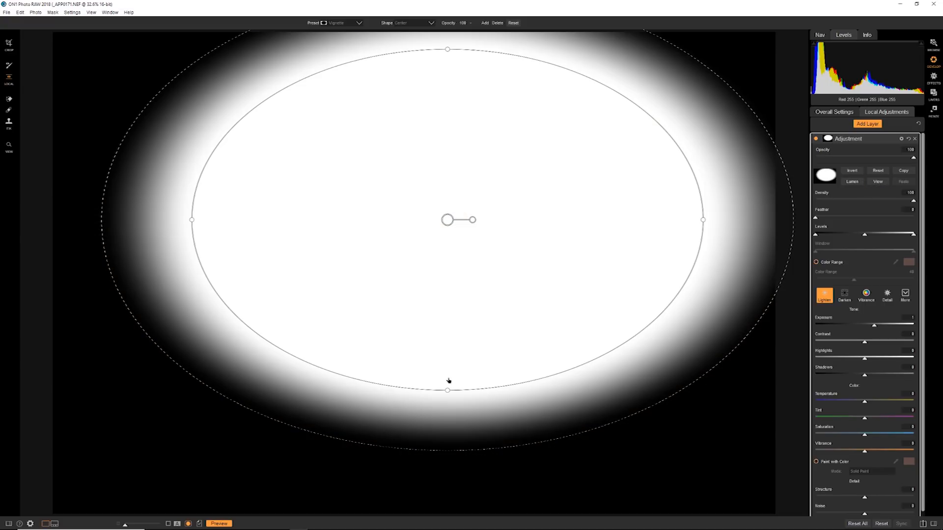
drag(467, 390, 463, 296)
drag(433, 229, 504, 162)
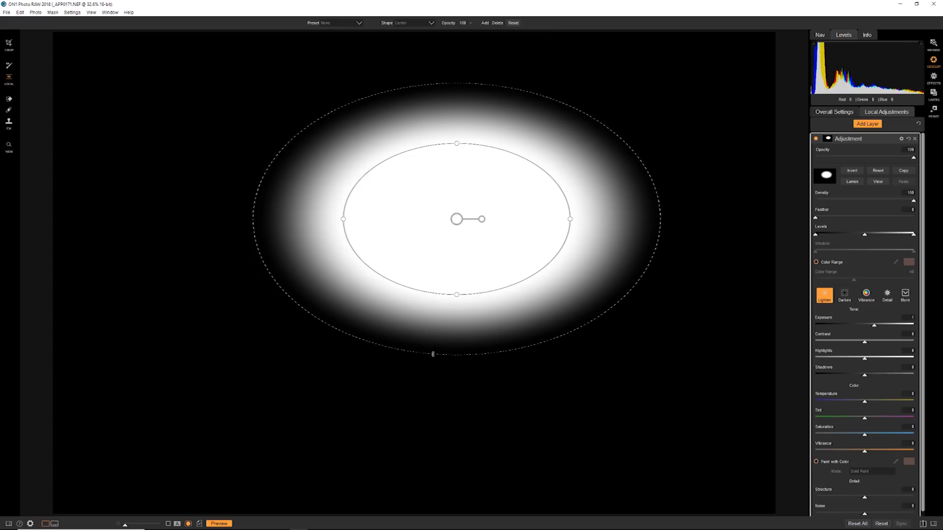
drag(433, 353, 439, 487)
drag(446, 294, 456, 242)
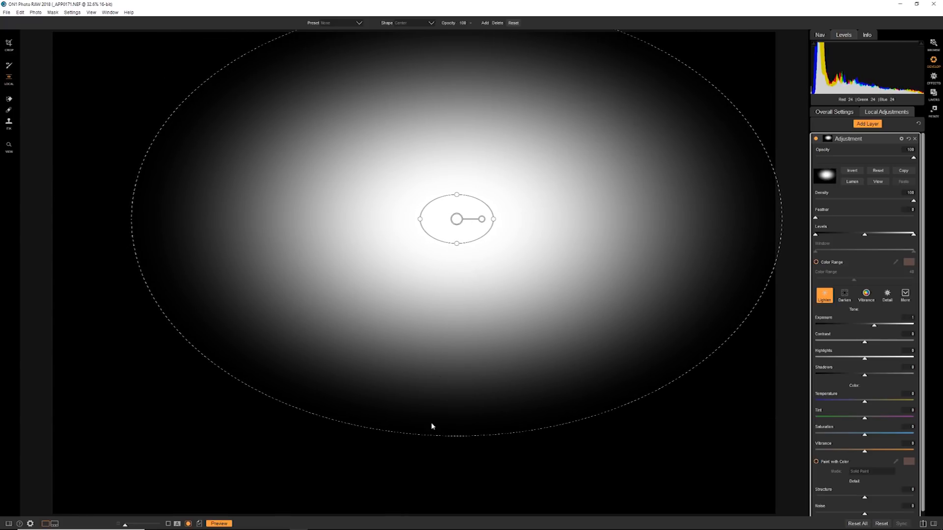
drag(435, 441, 434, 464)
click(878, 183)
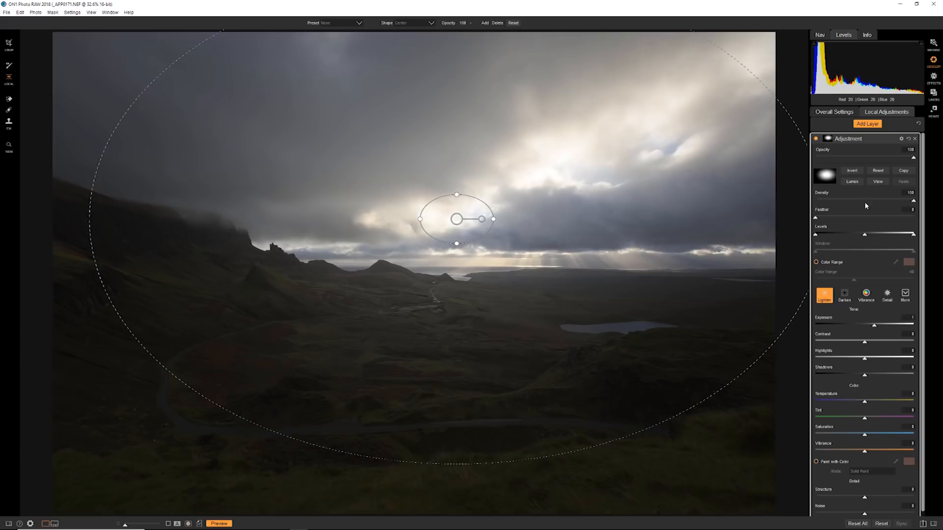
Step: Move the vignette mask toward the brightest part of the sky, and set Shadows to 32 and Temperature to 23
drag(456, 220, 503, 209)
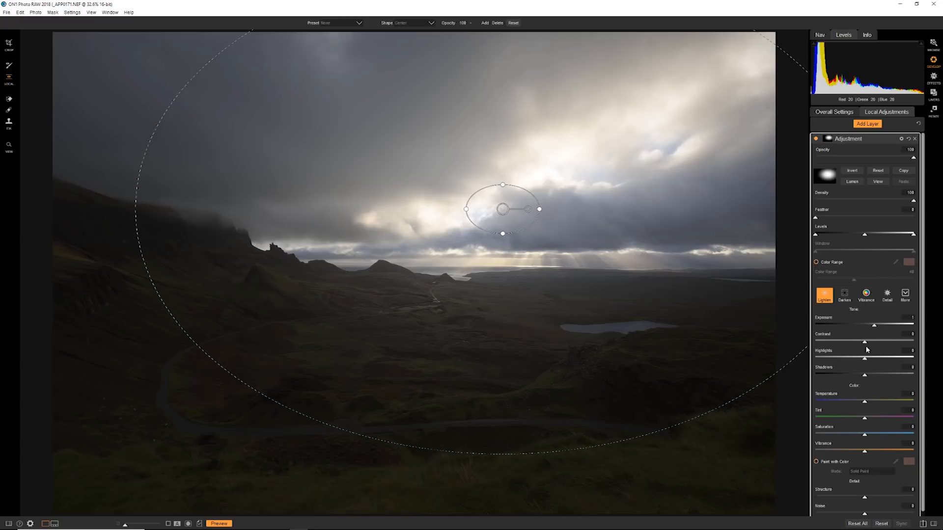
drag(868, 379, 880, 378)
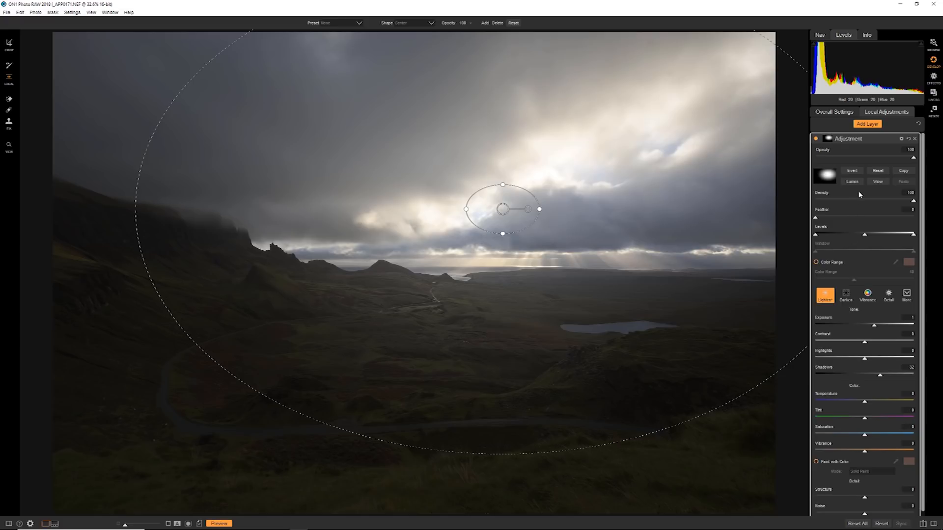
drag(865, 406, 868, 405)
Step: Enable Paint with Color with a pale warm yellow and set its mode to Replace Color
click(816, 462)
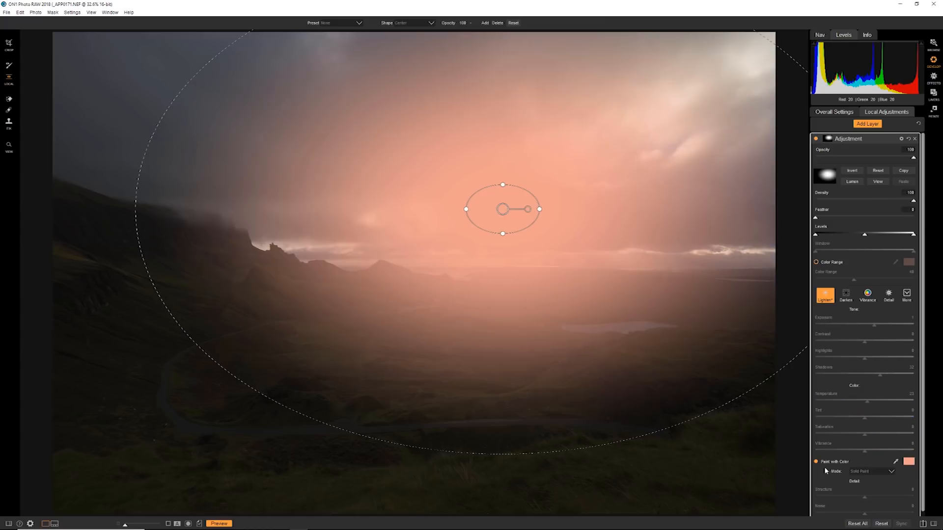
click(908, 462)
click(538, 253)
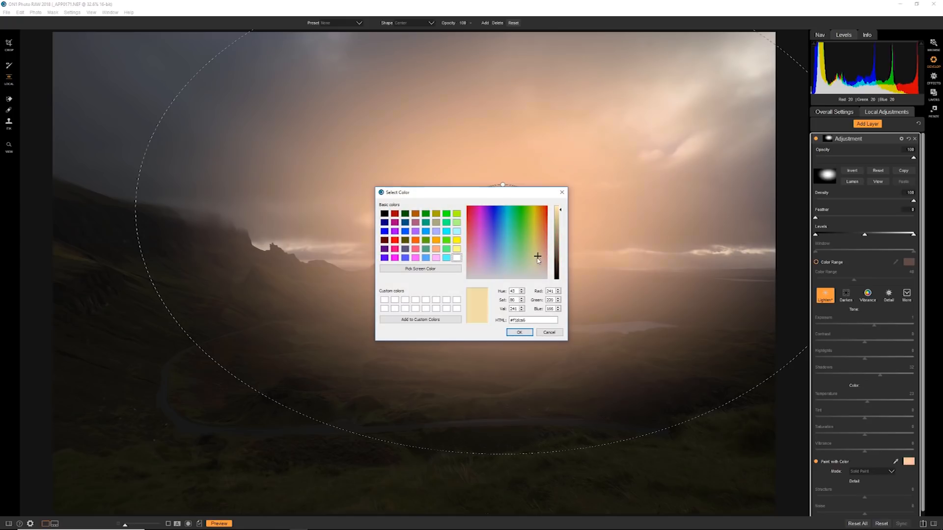
click(529, 333)
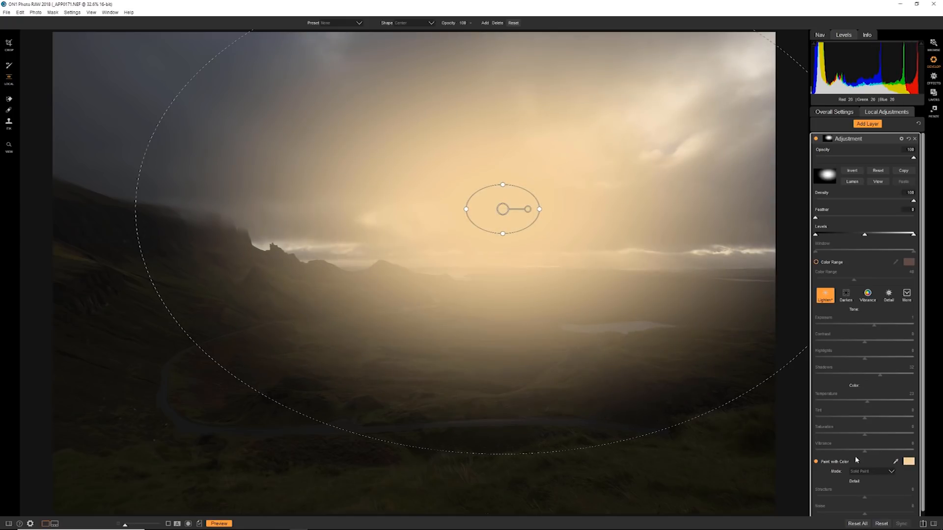
click(890, 472)
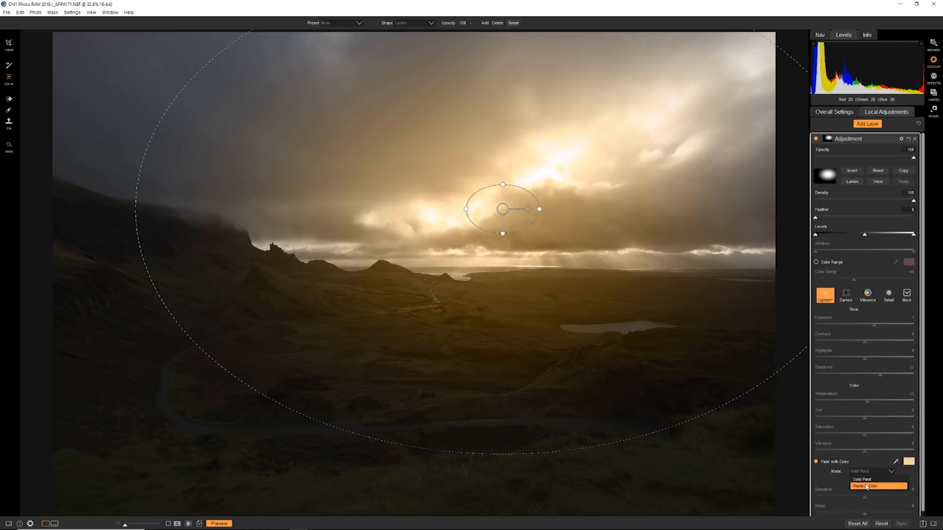
click(876, 486)
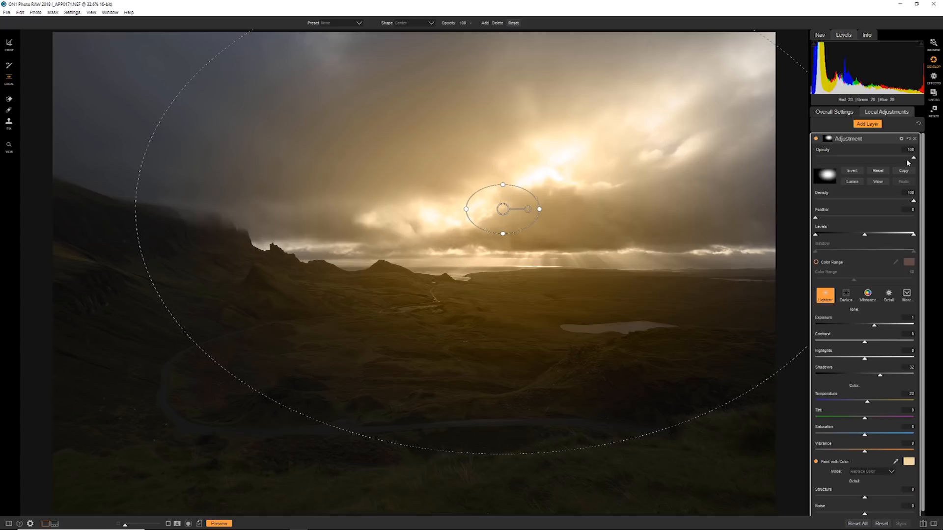
Step: Try a different layer opacity and set the adjustment's blending mode to Soft Light
mouse_move(914, 160)
mouse_down()
mouse_move(842, 165)
mouse_move(906, 177)
mouse_up()
click(901, 139)
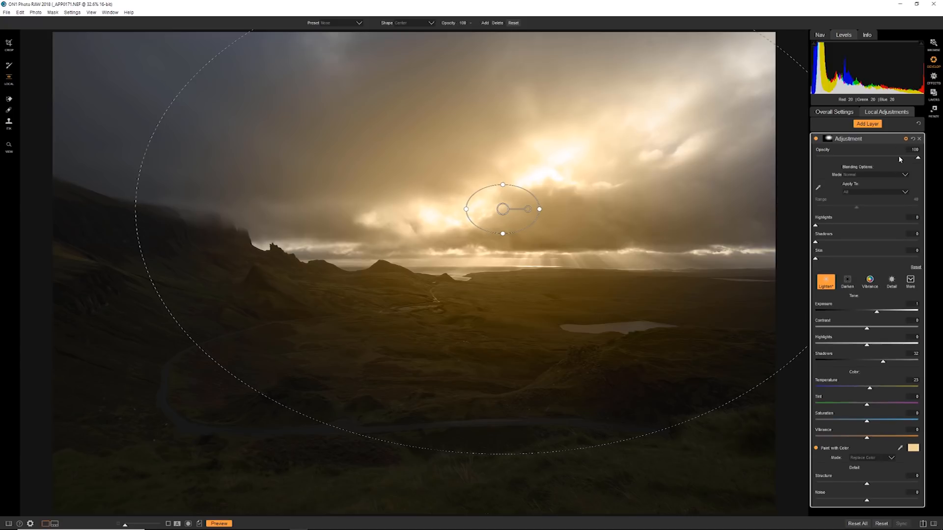
click(866, 176)
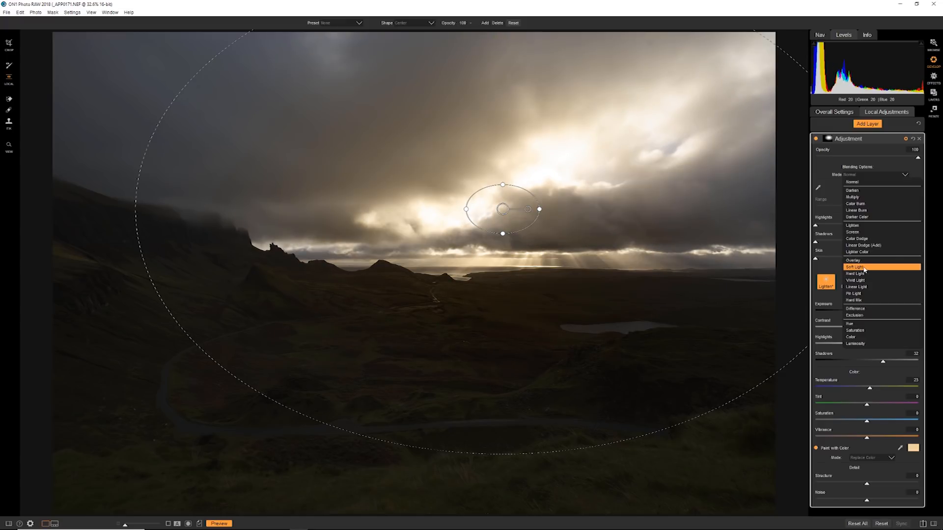
click(864, 268)
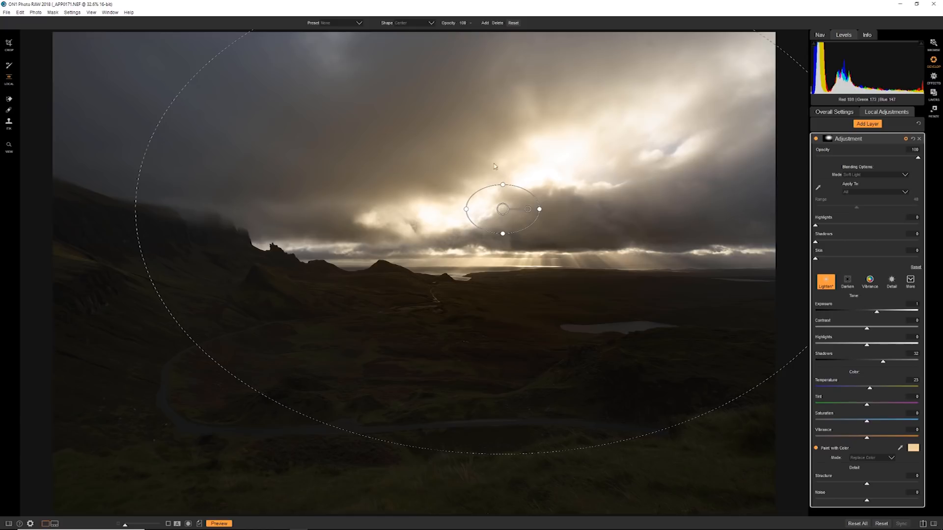
Step: Set the adjustment's Exposure to 1.05 and Shadows to 67, and lower the layer opacity to 68
mouse_move(877, 312)
mouse_down()
mouse_move(894, 316)
mouse_move(877, 316)
mouse_up()
drag(882, 366, 901, 367)
drag(916, 162, 886, 159)
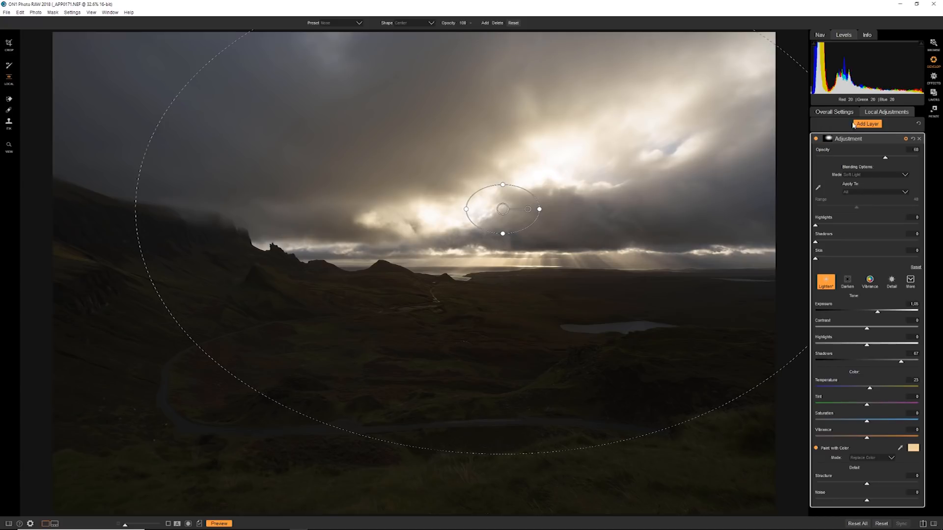
Step: Add a second adjustment layer and copy the first layer's vignette mask onto it
click(867, 125)
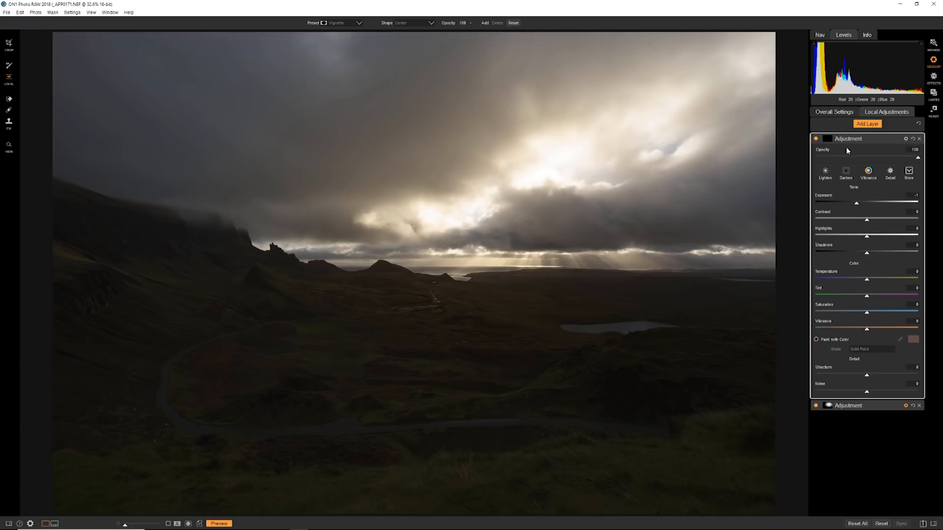
click(829, 406)
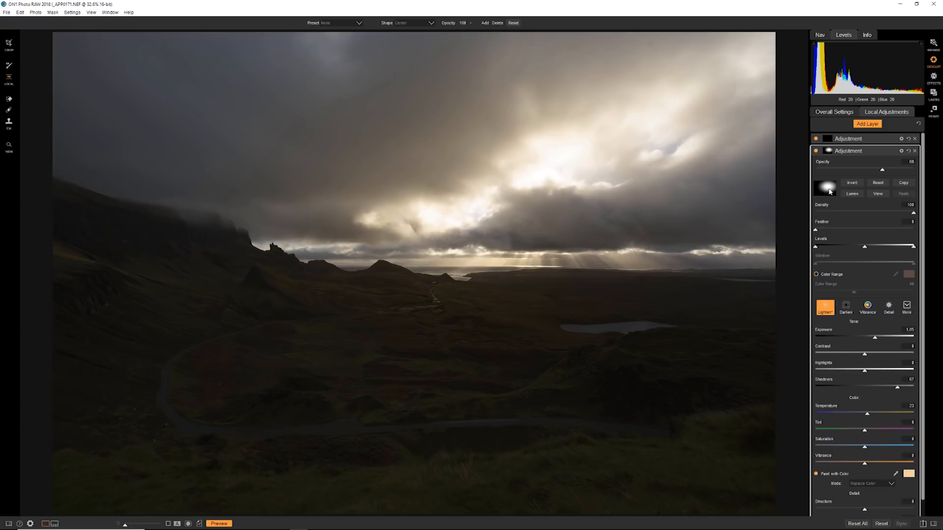
click(904, 184)
click(848, 139)
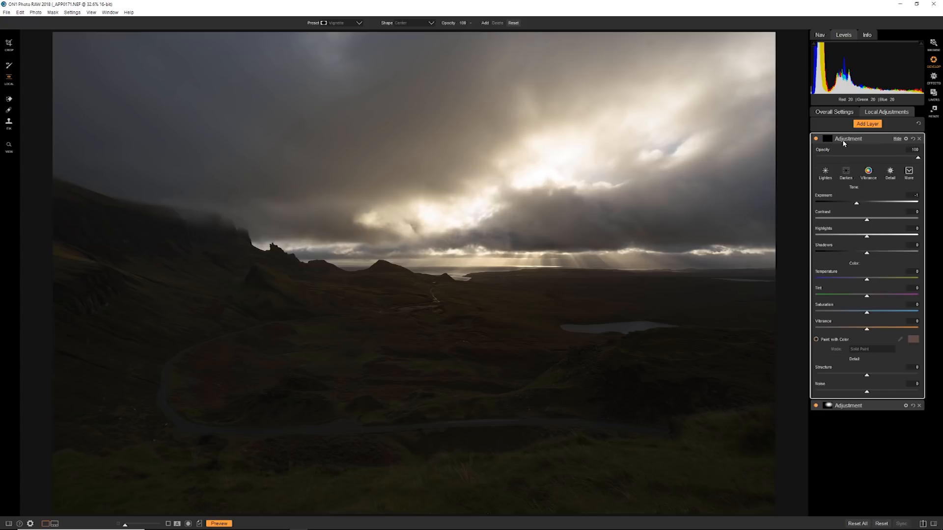
click(827, 140)
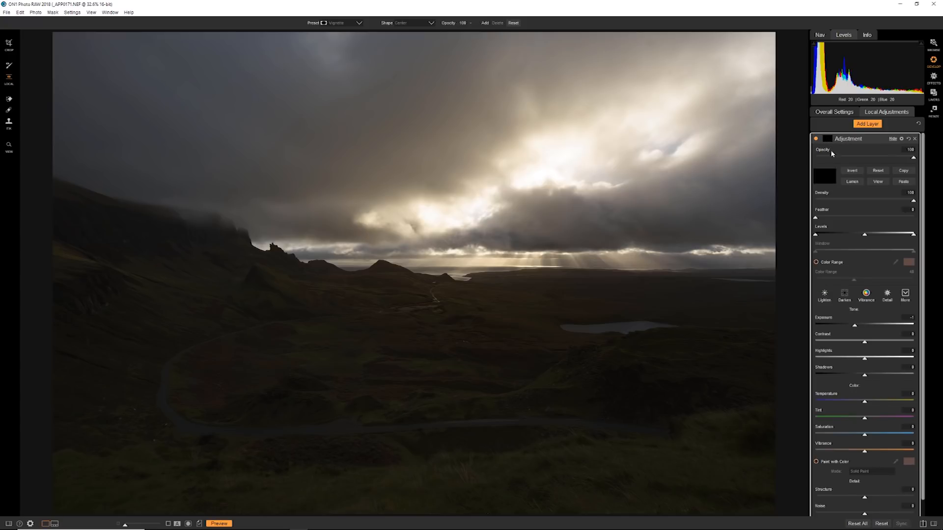
click(904, 182)
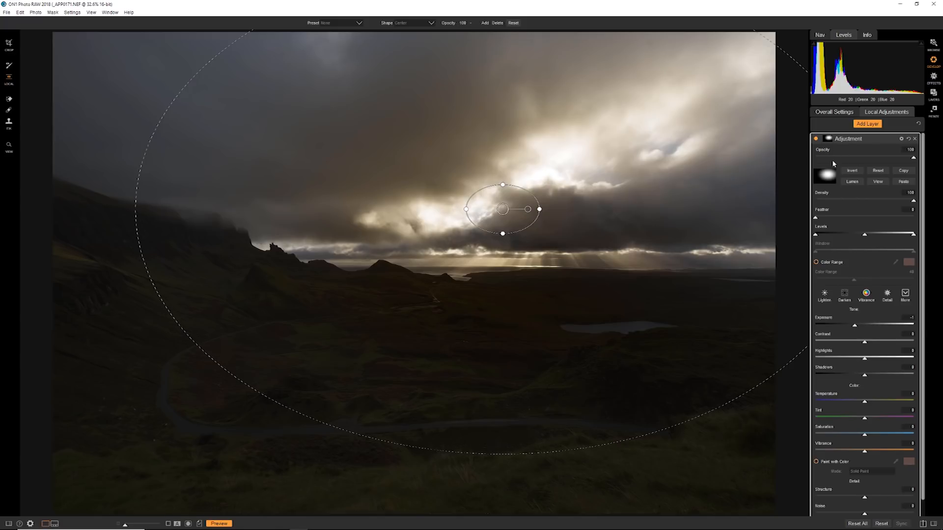
Step: Apply the Lighten style to the second layer with Exposure 0.4 and Shadows 26, and collapse the layer
click(826, 141)
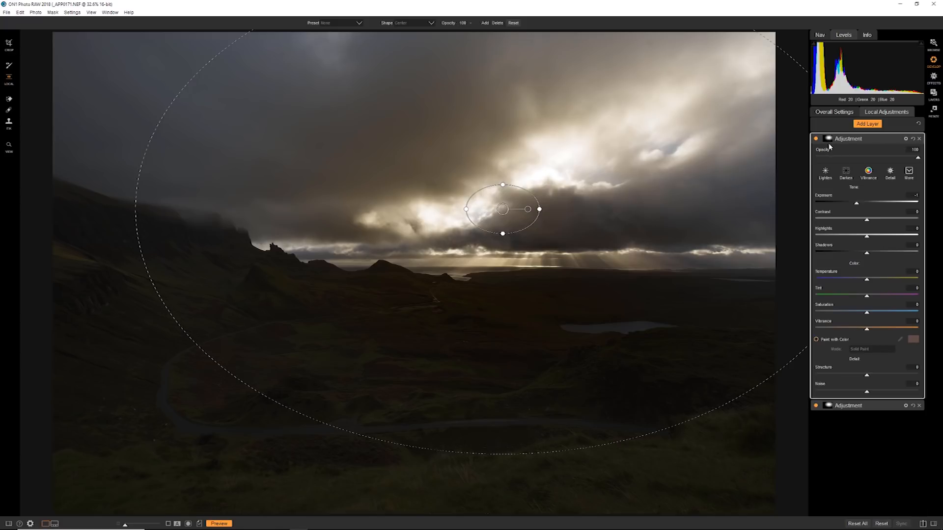
click(827, 176)
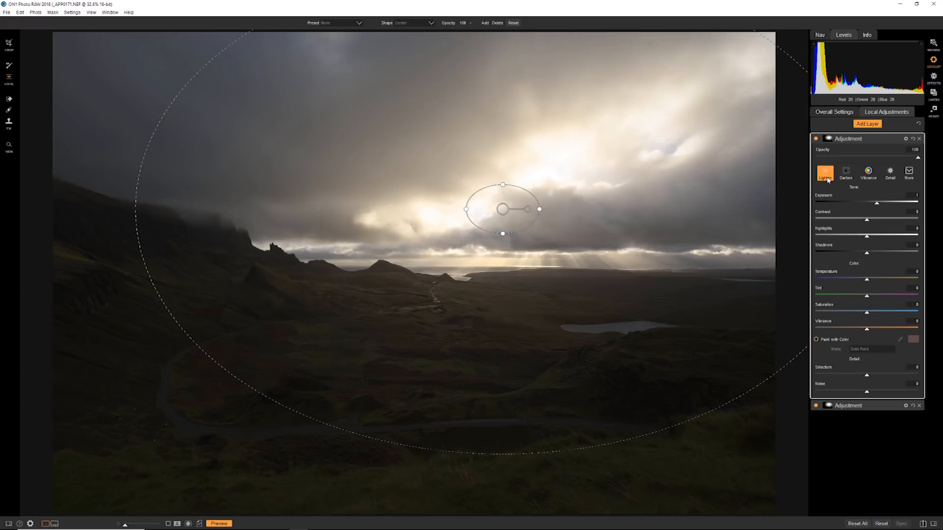
drag(879, 207, 871, 205)
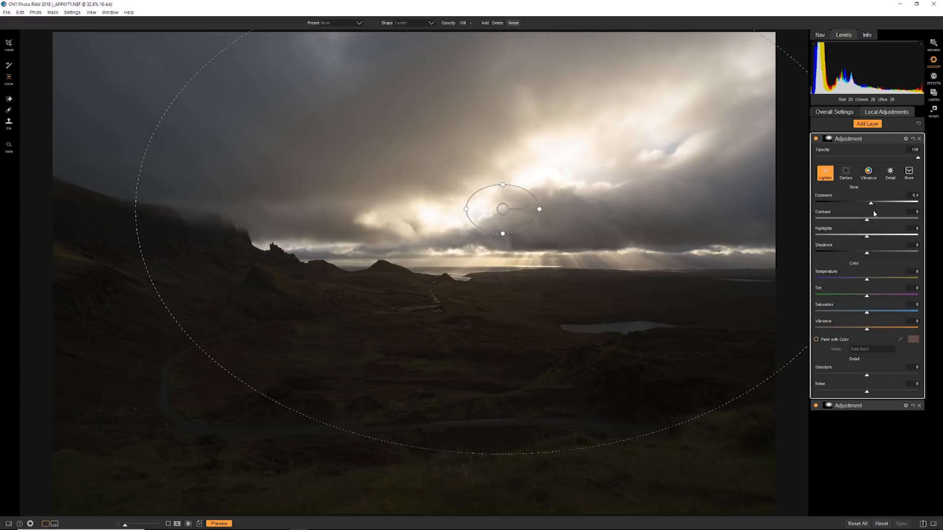
mouse_move(866, 252)
mouse_down()
mouse_move(893, 254)
mouse_move(881, 250)
mouse_up()
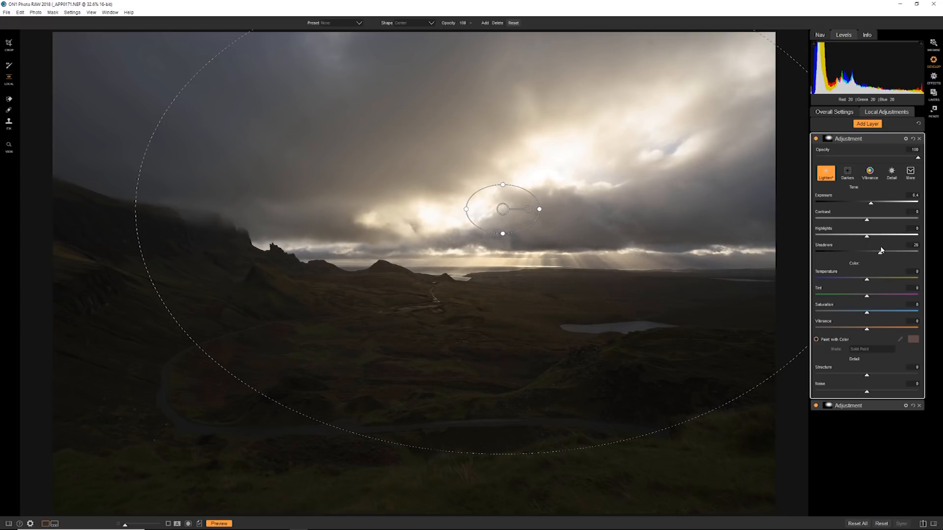
click(858, 139)
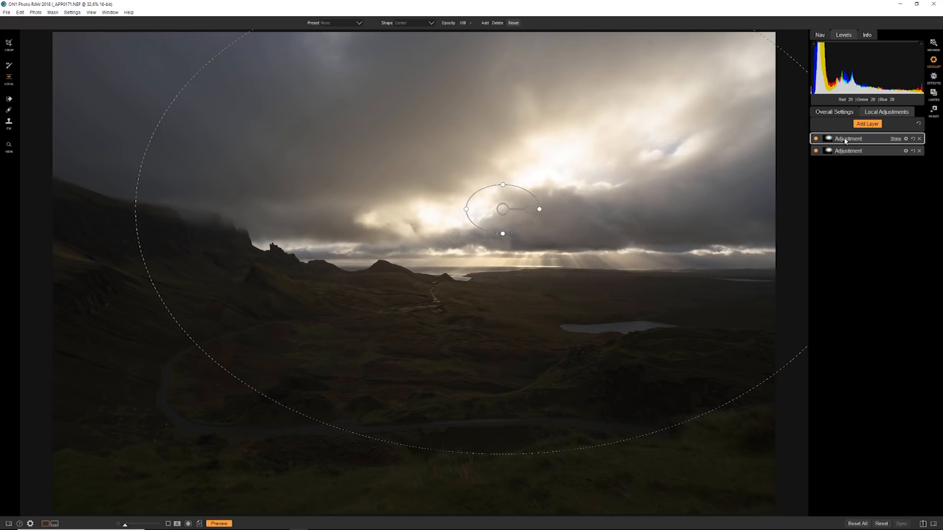
Step: Add a third adjustment layer and place a Linear Bottom gradient mask centred on the horizon
click(866, 125)
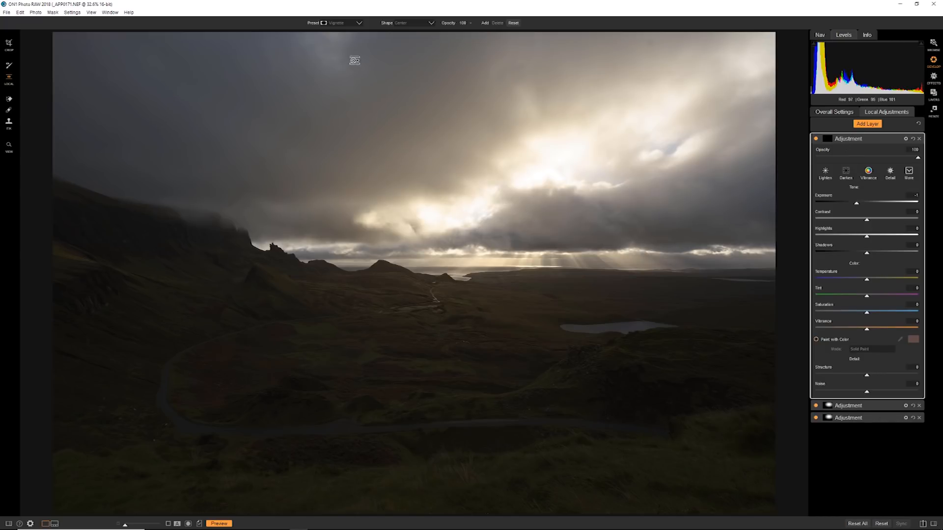
click(343, 26)
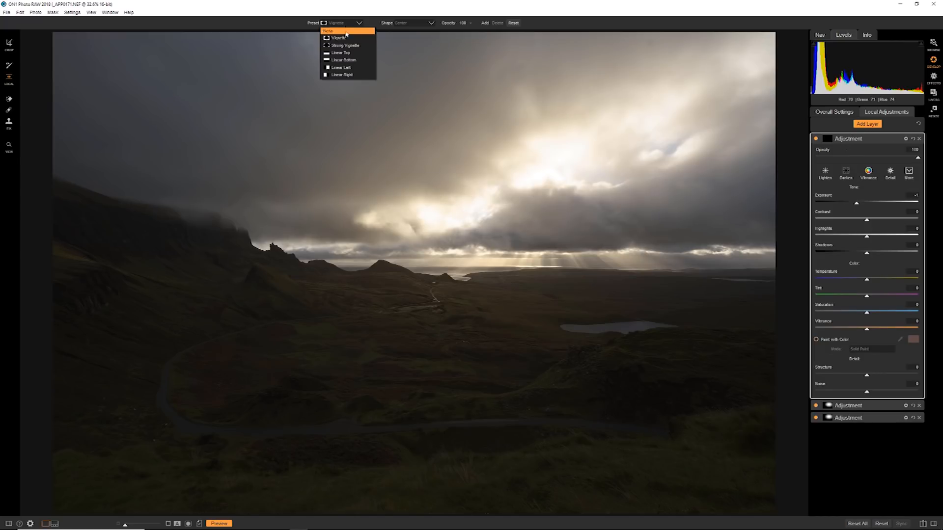
click(346, 60)
click(443, 269)
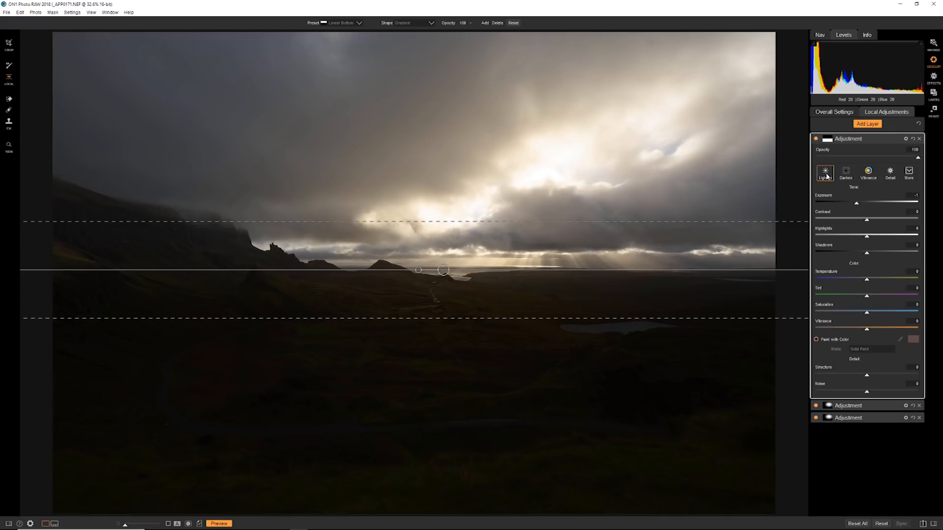
Step: Apply the Lighten style to the gradient layer, widen the gradient's transition around the horizon, and set Exposure to 0.6
click(825, 172)
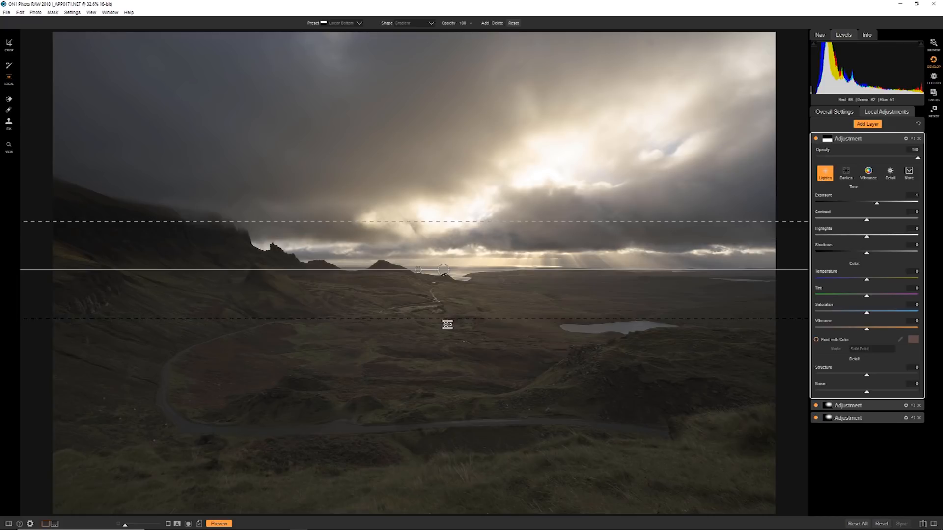
mouse_move(441, 359)
mouse_down()
mouse_move(442, 374)
mouse_move(442, 366)
mouse_up()
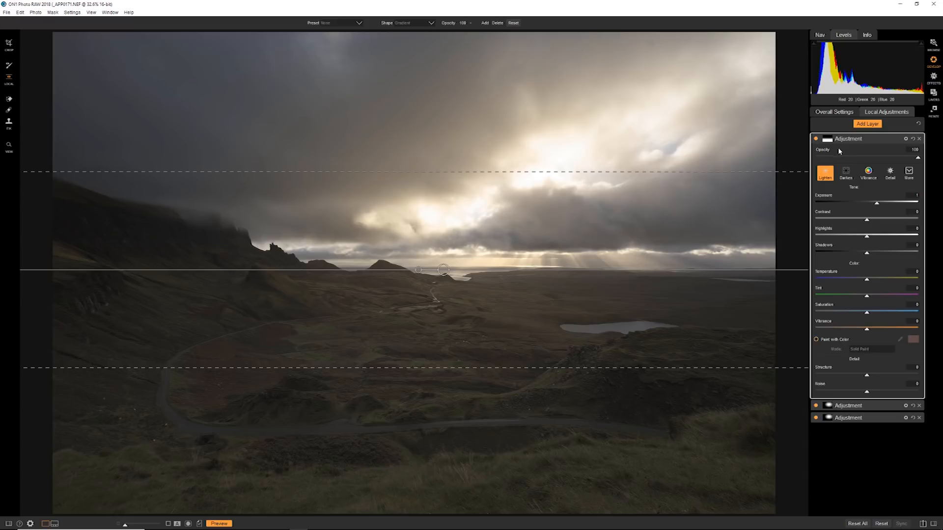
drag(876, 205, 874, 208)
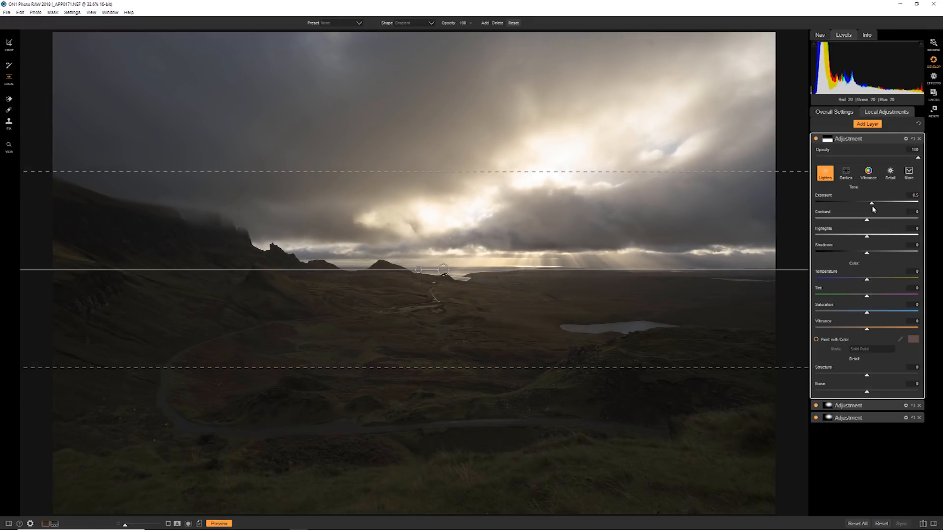
drag(874, 209, 875, 208)
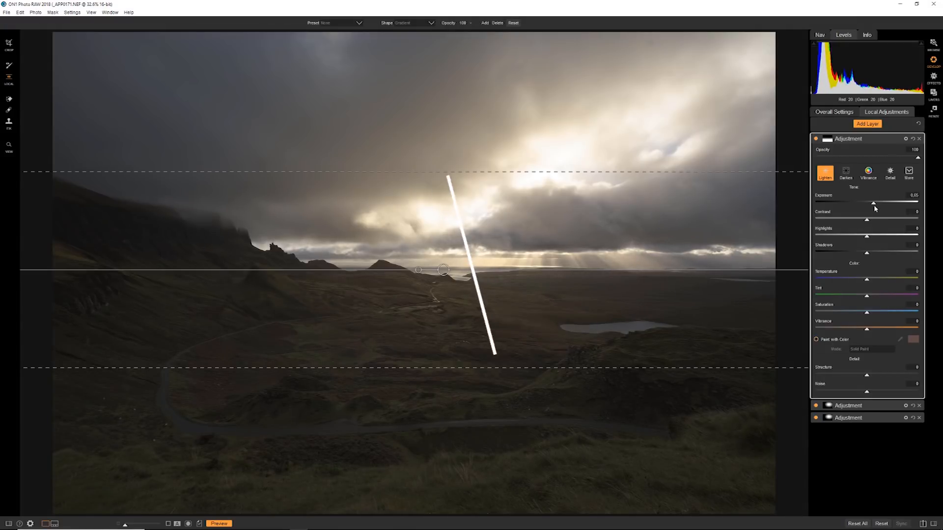
drag(874, 209, 874, 208)
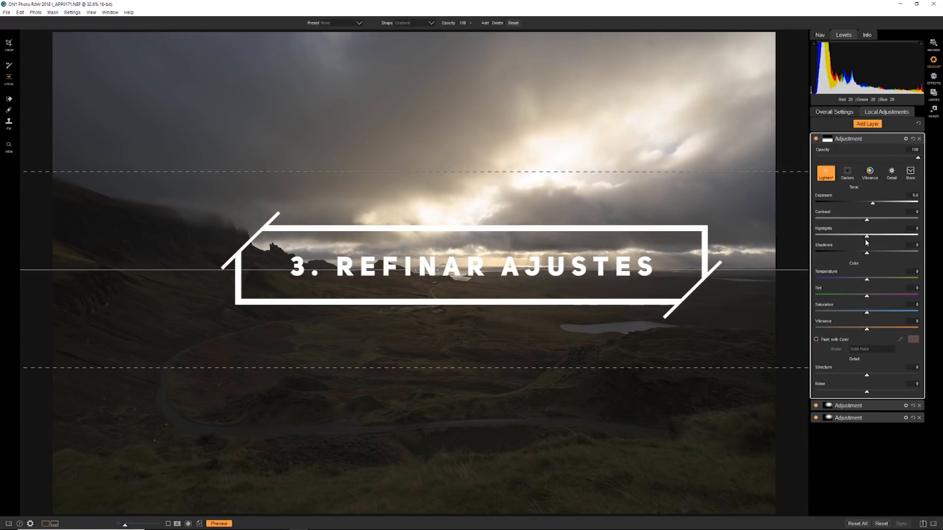
Step: Set the gradient layer's Shadows to 12, Structure to 18, Noise to -10 and Vibrance to 12, raise Tint slightly, and collapse it
drag(866, 253, 872, 252)
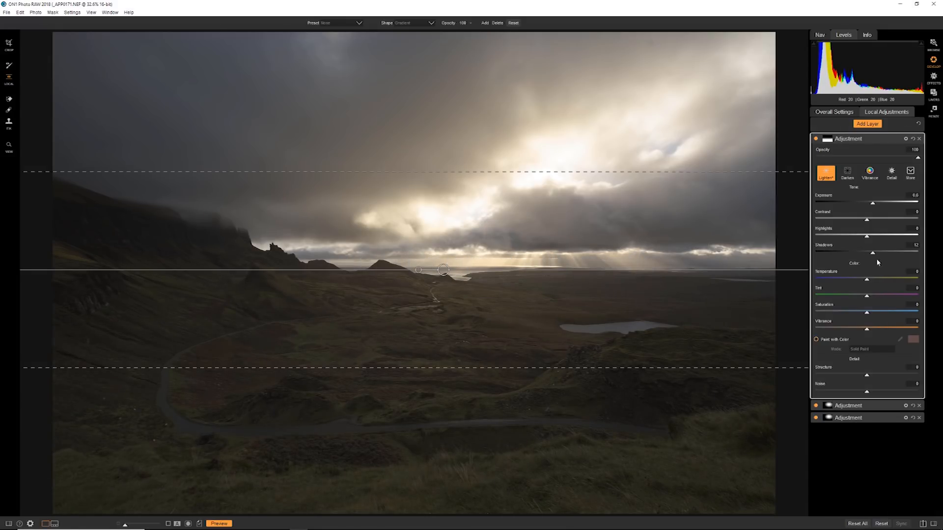
drag(867, 377, 879, 376)
drag(866, 392, 862, 392)
drag(865, 298, 867, 300)
drag(867, 334, 873, 332)
click(858, 141)
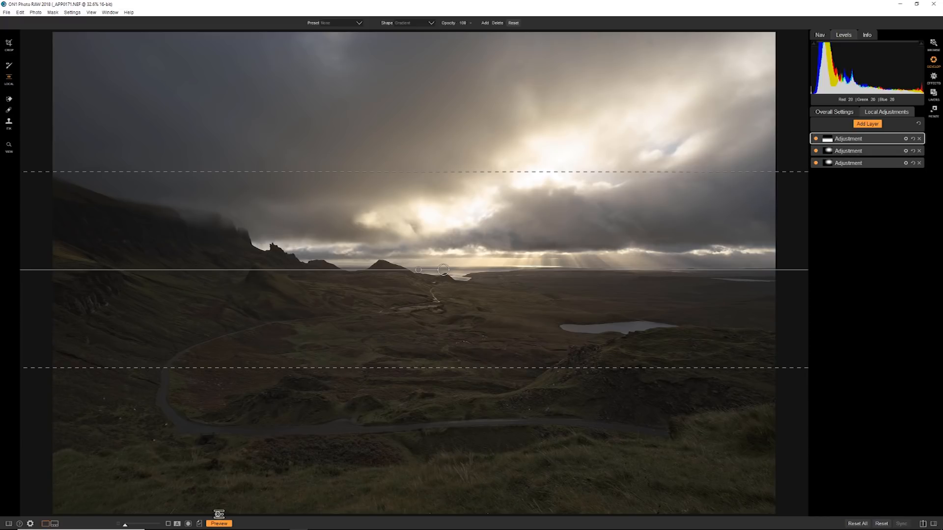
Step: View the gradient layer's mask and compare the photo with and without the adjustments
click(188, 524)
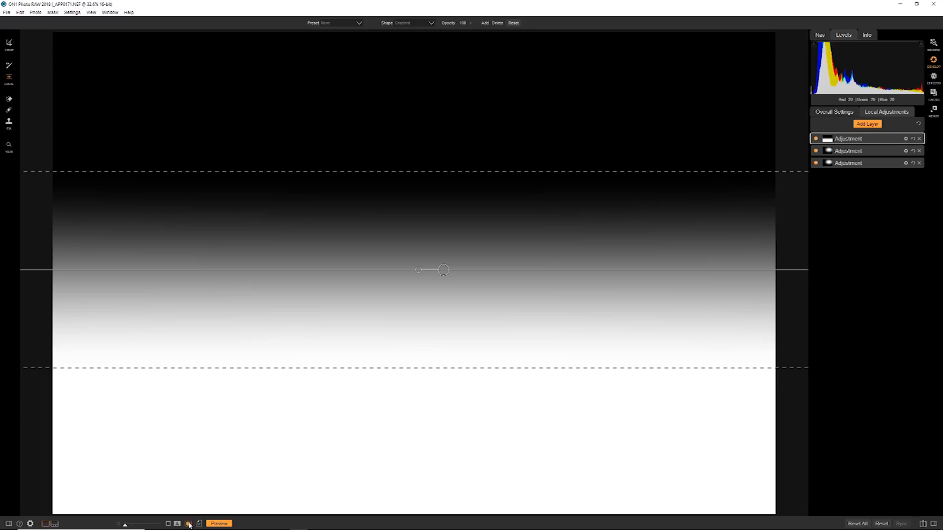
click(219, 524)
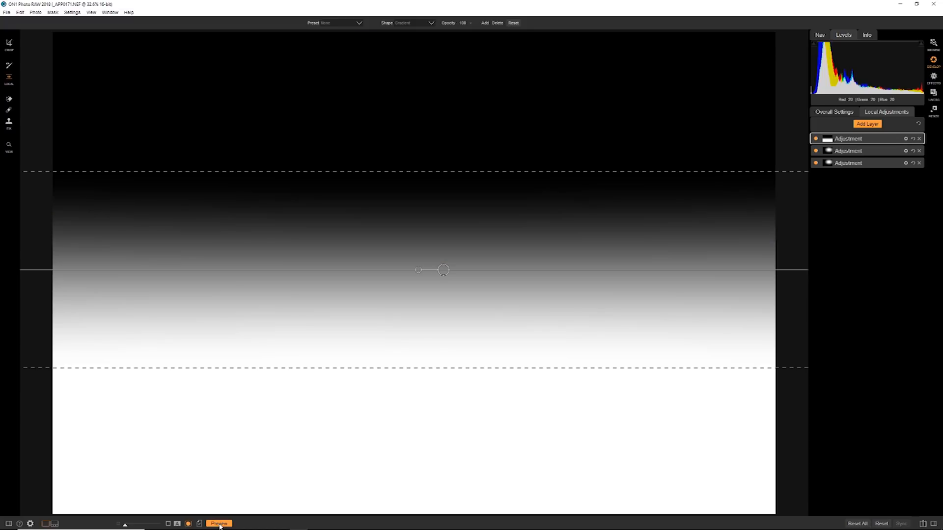
click(219, 523)
click(219, 524)
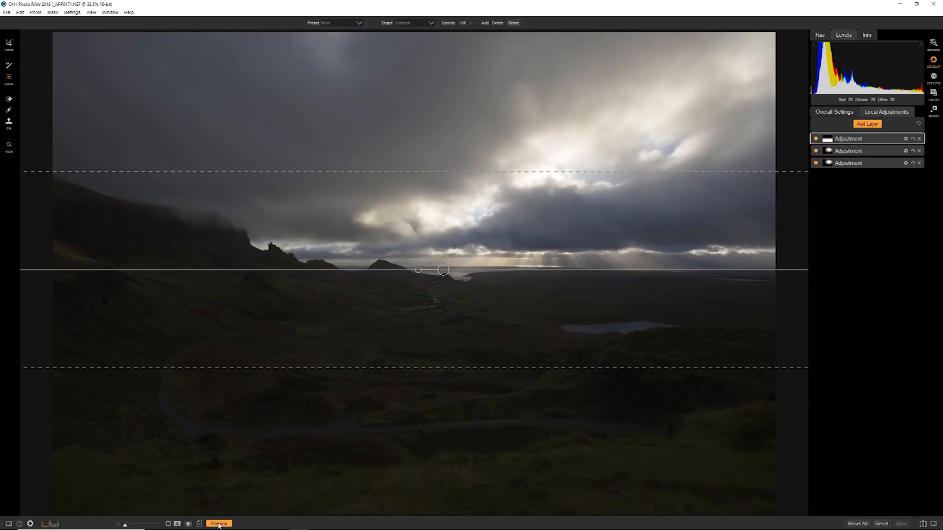
click(219, 523)
click(219, 524)
click(219, 524)
click(219, 524)
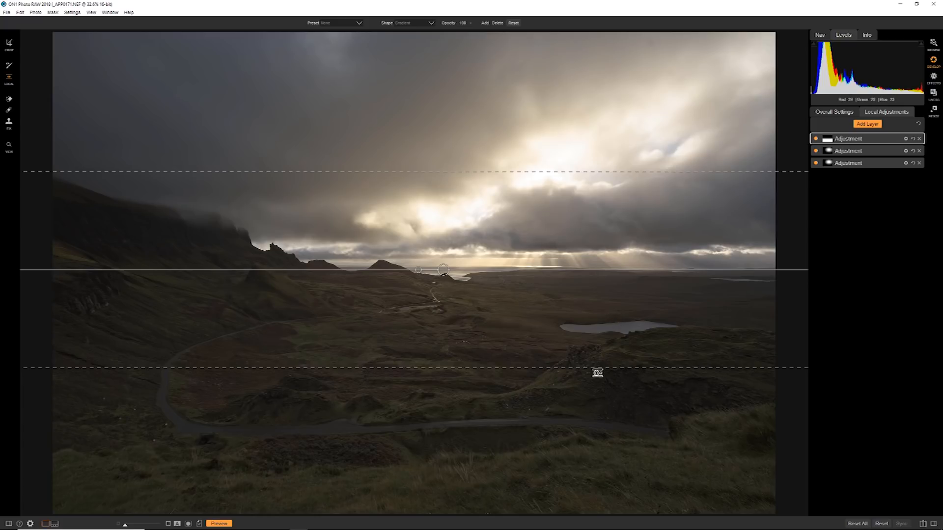
Step: Lower the first vignette layer's opacity to 25 and the second vignette layer's opacity to 50
click(853, 153)
click(853, 152)
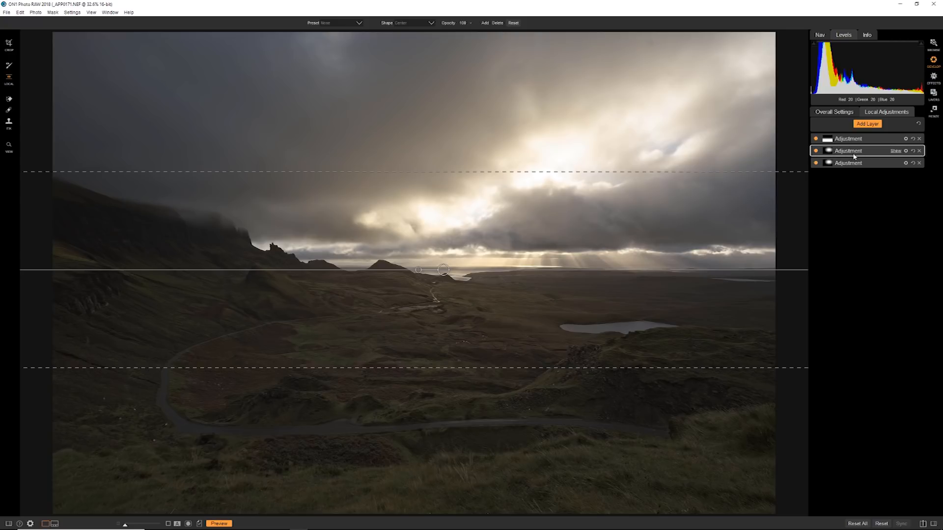
click(853, 164)
drag(882, 182, 841, 186)
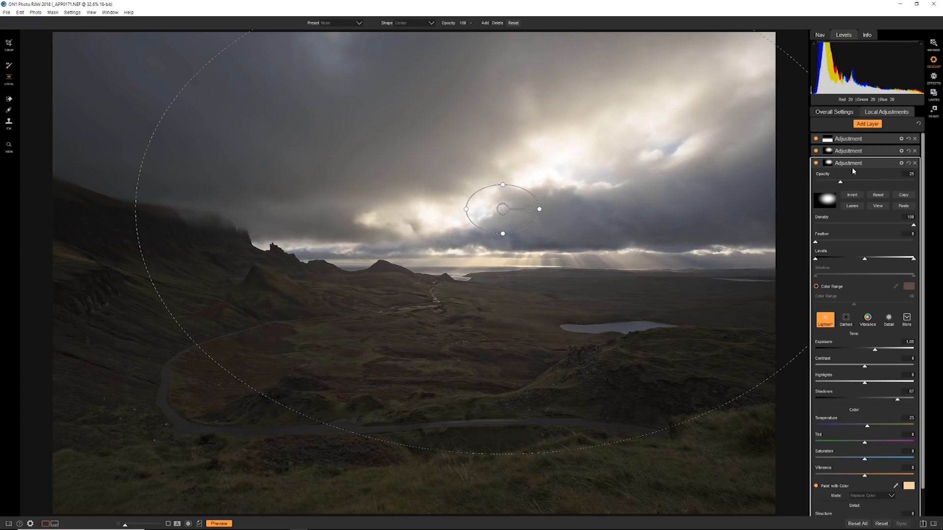
click(856, 153)
drag(915, 170, 863, 176)
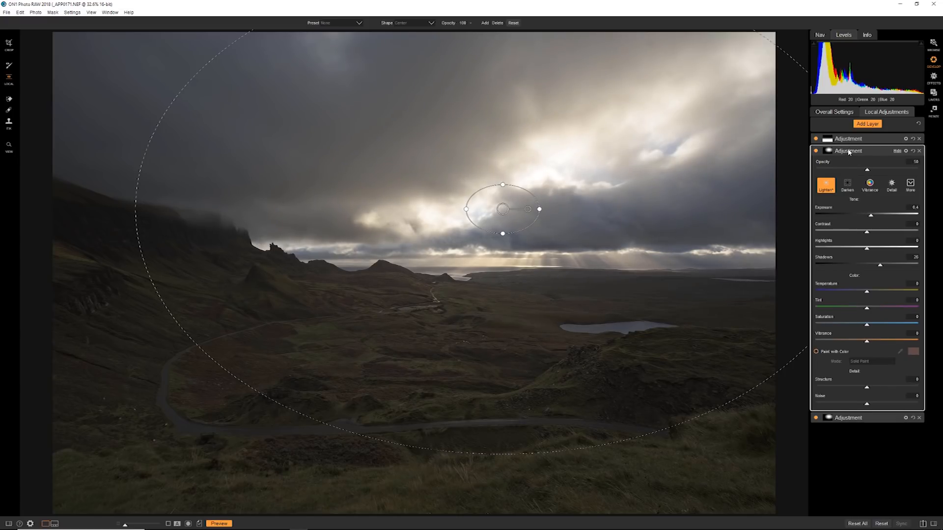
click(852, 152)
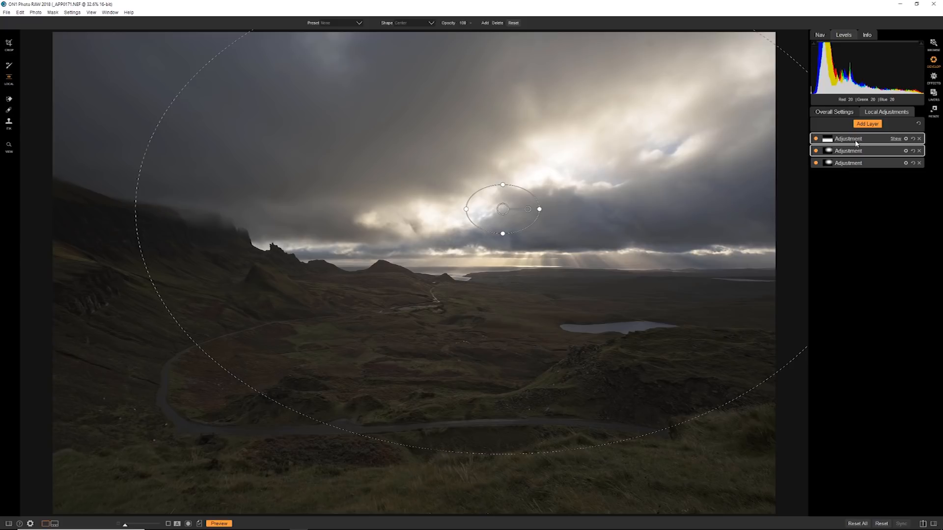
Step: Open the gradient layer's blending options and restrict the adjustment to Shadows
click(855, 141)
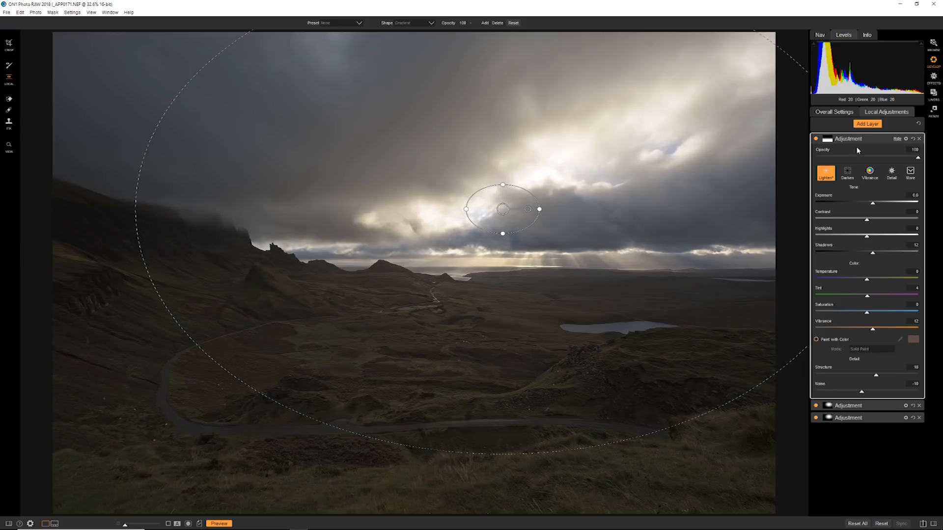
click(906, 139)
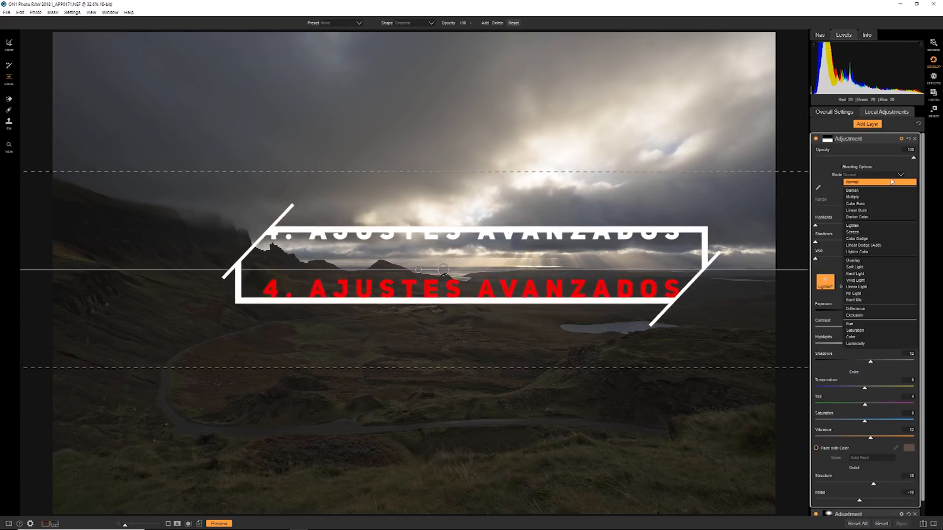
click(894, 173)
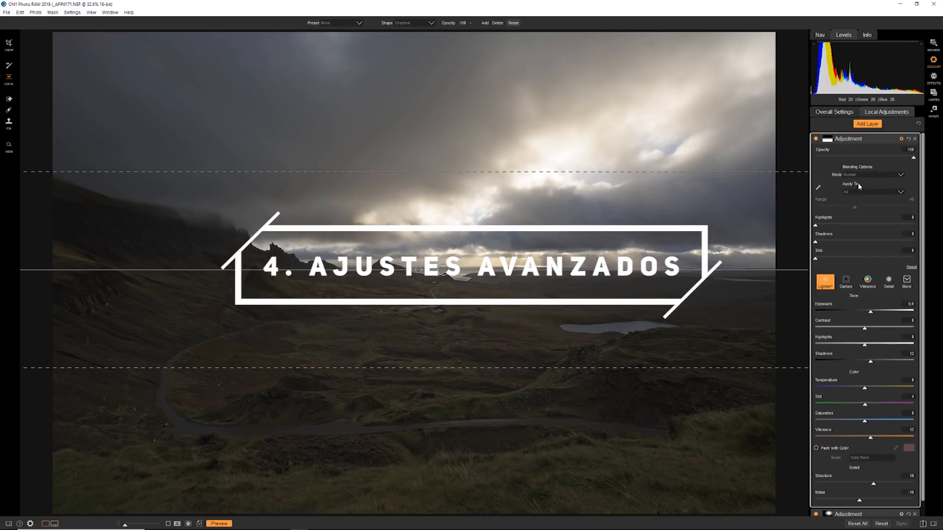
click(900, 193)
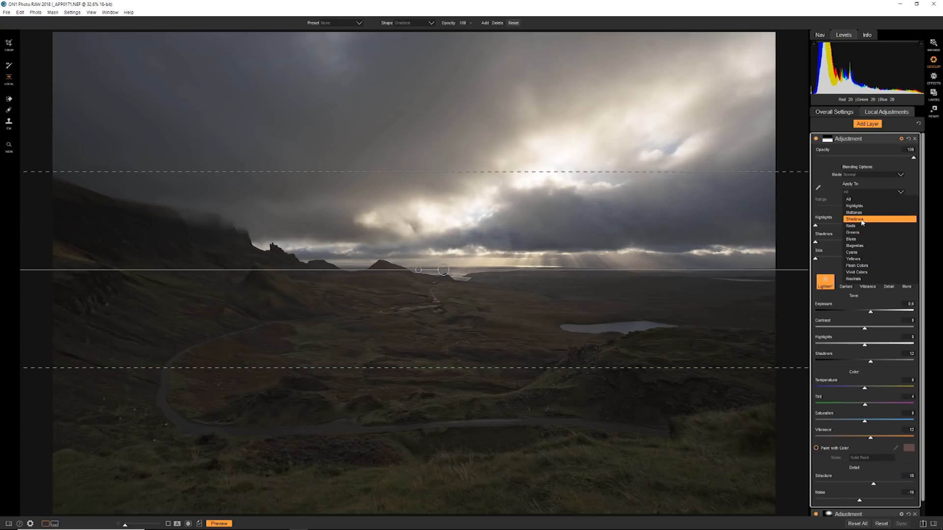
click(863, 220)
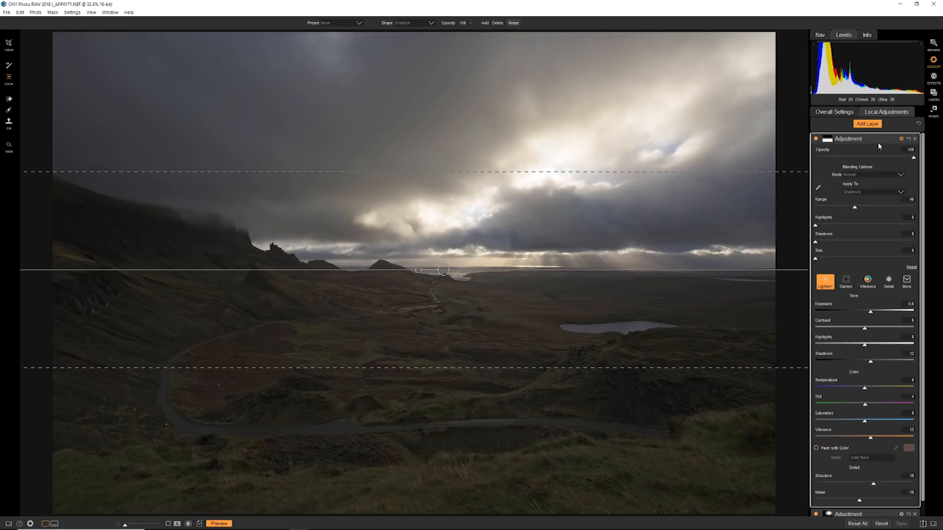
Step: Delete the gradient layer and add a new adjustment layer with the Lighten style
click(914, 140)
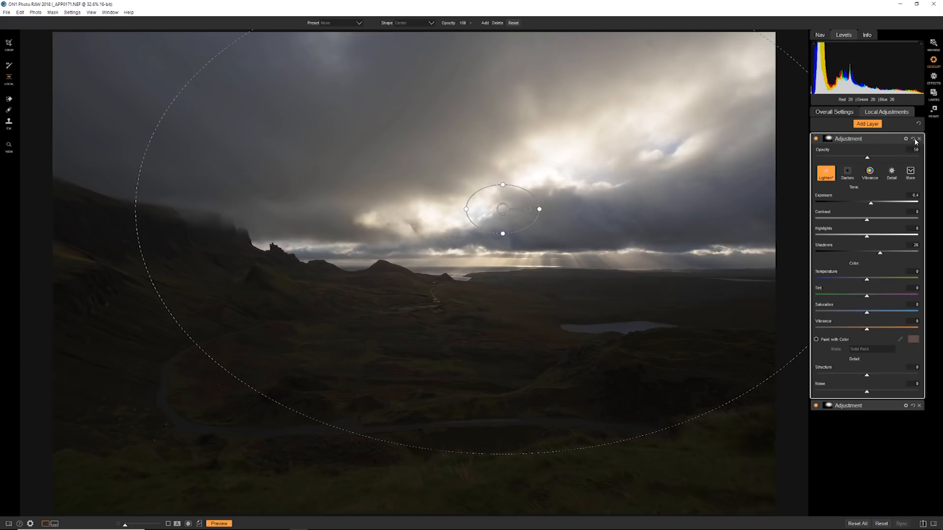
click(855, 141)
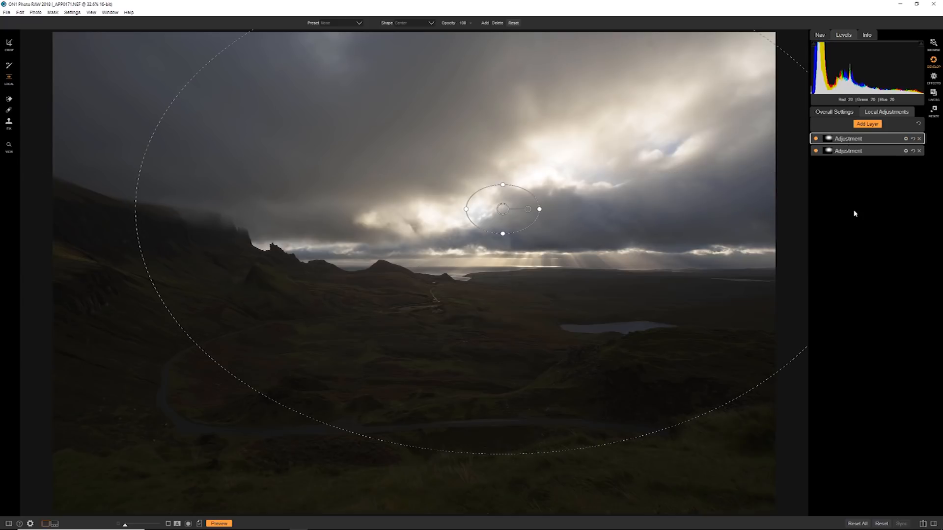
click(869, 124)
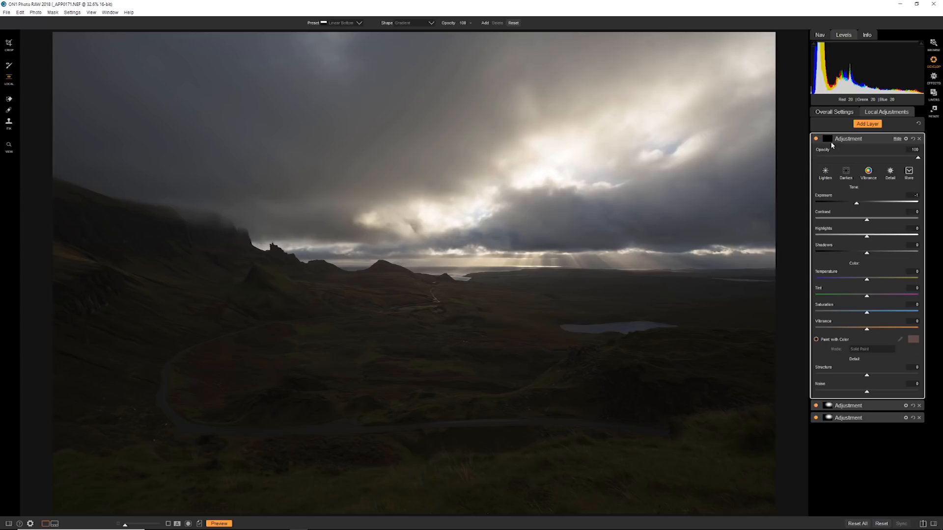
click(827, 176)
Step: Create a luminosity mask on the new layer, display the mask, and invert it to target the dark areas
click(827, 139)
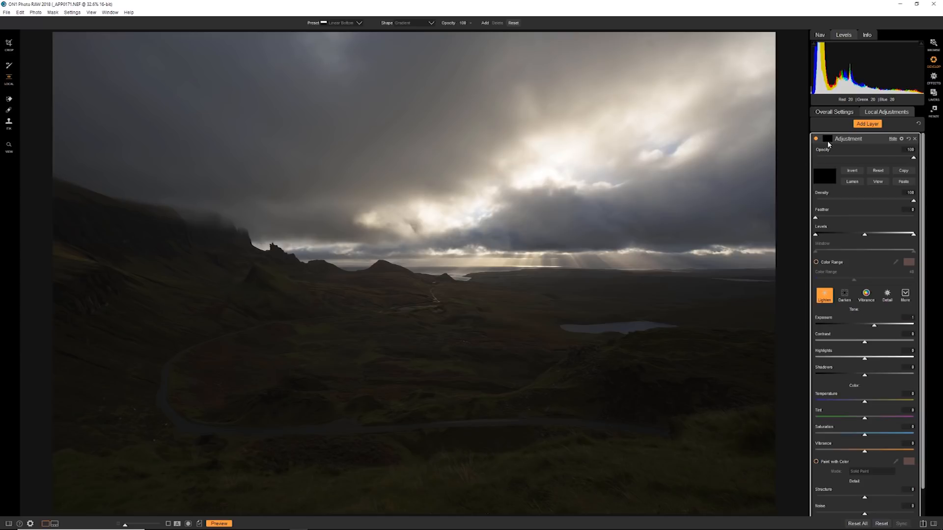
click(853, 183)
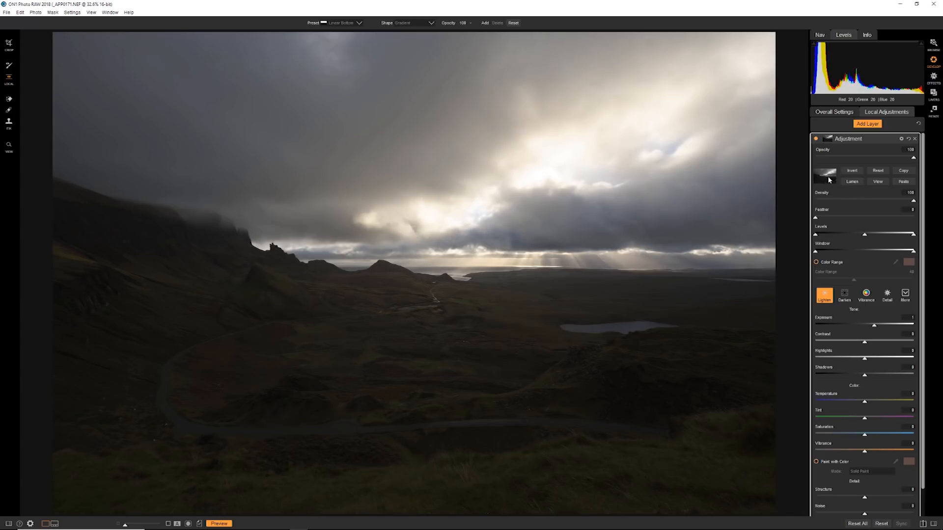
click(877, 183)
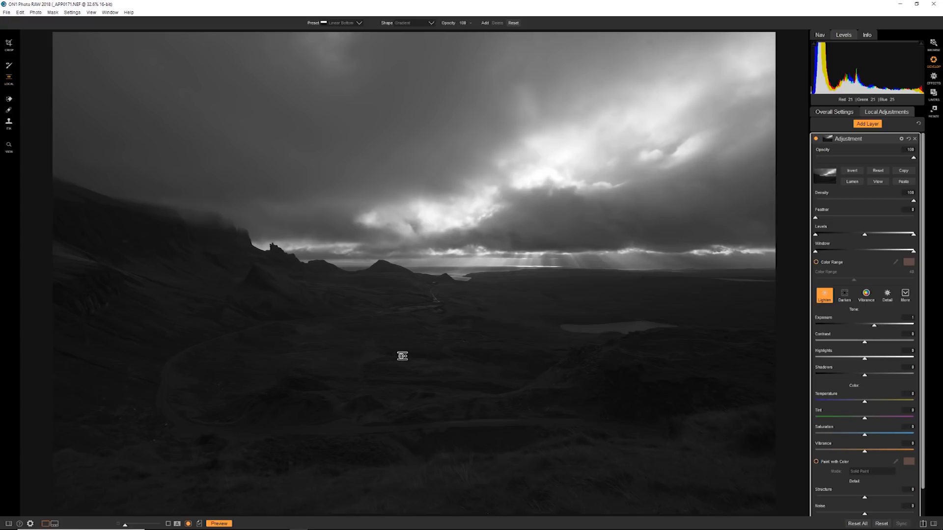
click(853, 171)
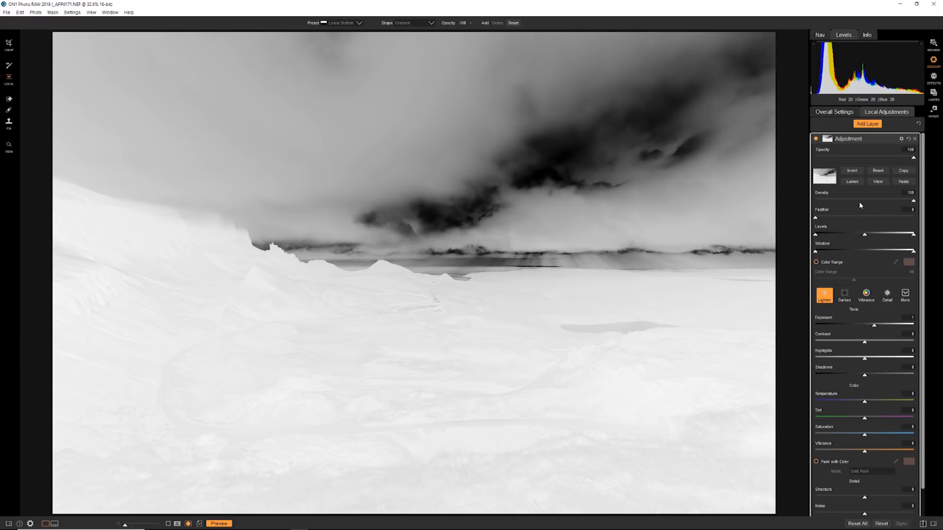
Step: Narrow the luminosity mask's Window and Levels ranges so the sky turns black and the land white
mouse_move(914, 204)
mouse_down()
mouse_move(875, 203)
mouse_move(920, 202)
mouse_up()
mouse_move(828, 219)
mouse_down()
mouse_move(864, 221)
mouse_move(815, 220)
mouse_up()
mouse_move(913, 236)
mouse_down()
mouse_move(888, 236)
mouse_move(922, 235)
mouse_up()
drag(818, 253, 897, 260)
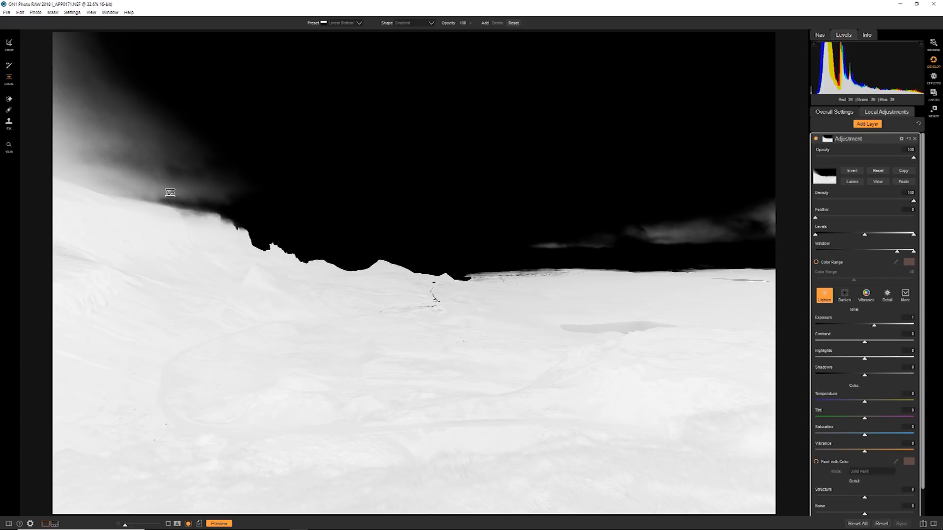
drag(898, 252, 883, 241)
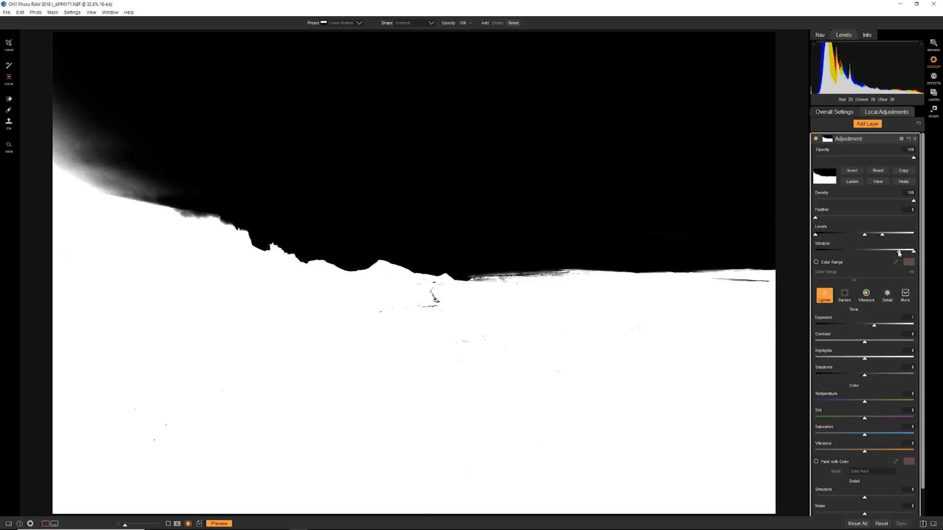
drag(900, 251, 903, 254)
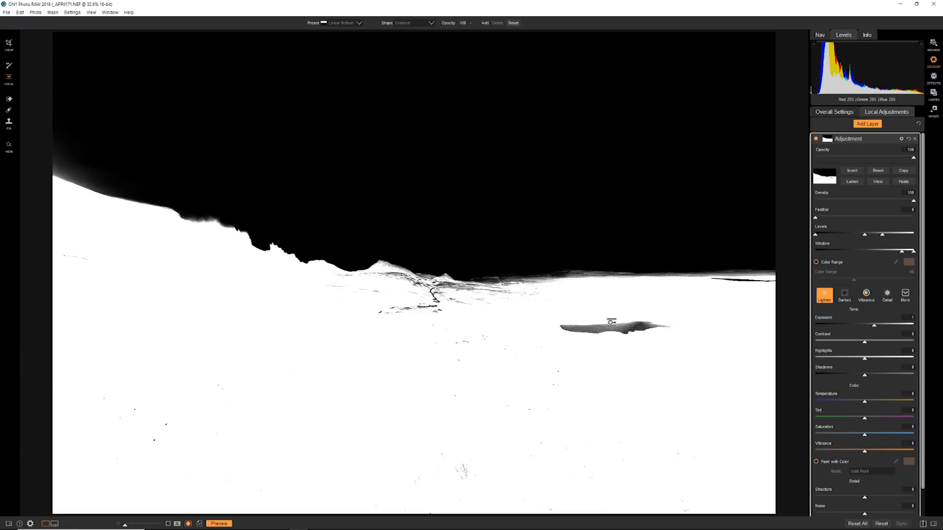
Step: Paint the lake and the dark path marks below the horizon into the mask with the masking brush
click(11, 64)
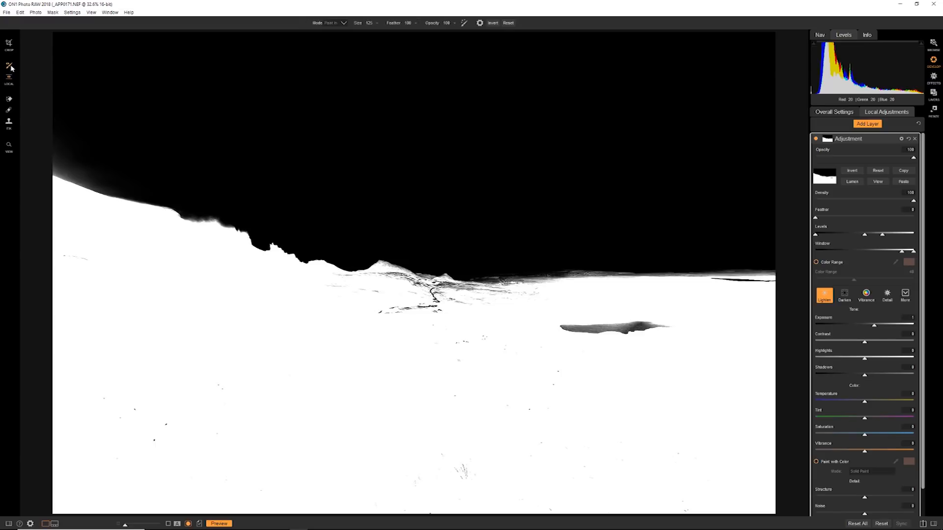
drag(564, 328, 673, 332)
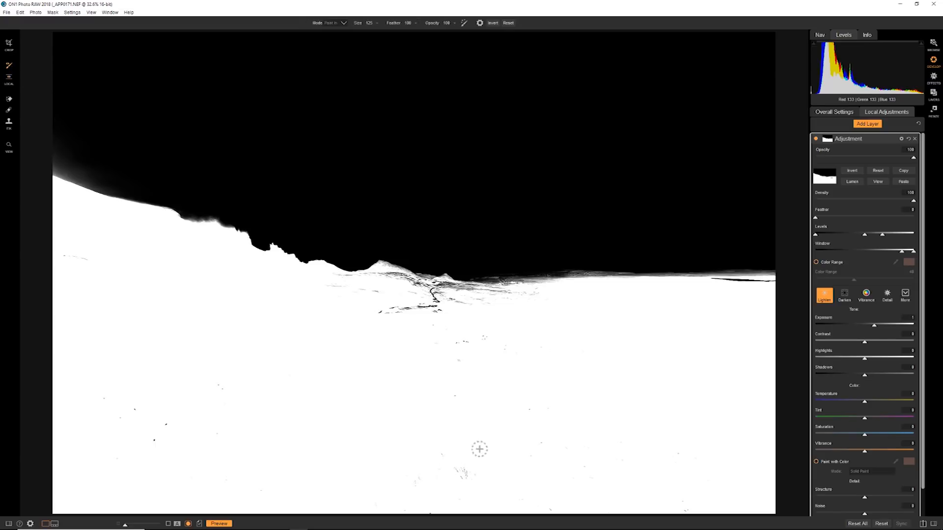
mouse_move(430, 318)
mouse_down()
mouse_move(435, 298)
mouse_move(420, 300)
mouse_move(425, 295)
mouse_move(455, 292)
mouse_move(487, 314)
mouse_up()
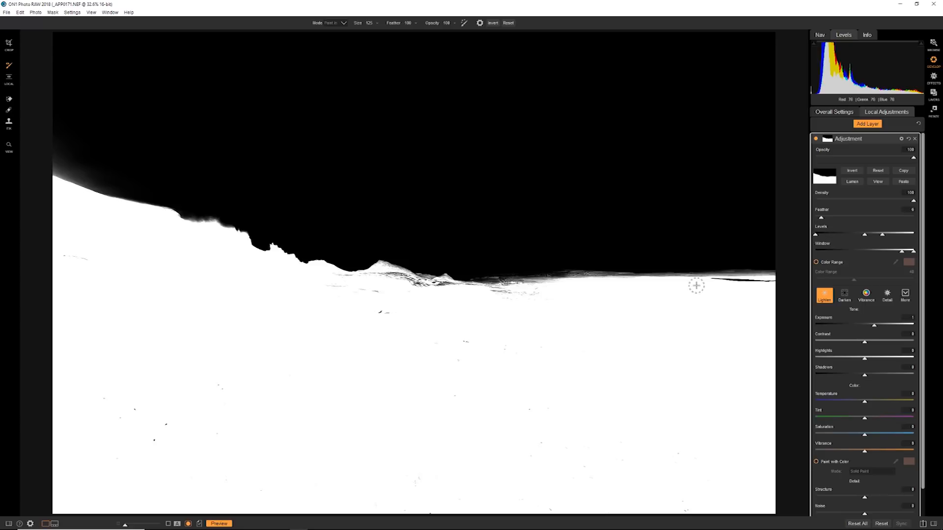
Step: Set the mask's Feather to 15, ease its Levels white point back, and lower its Density to 75
mouse_move(821, 218)
mouse_down()
mouse_move(842, 218)
mouse_move(832, 220)
mouse_up()
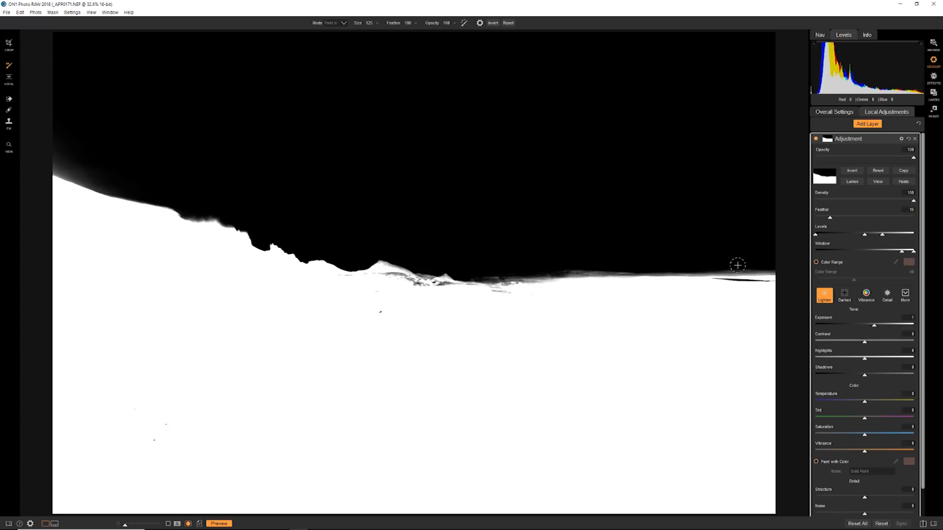
drag(889, 238, 901, 234)
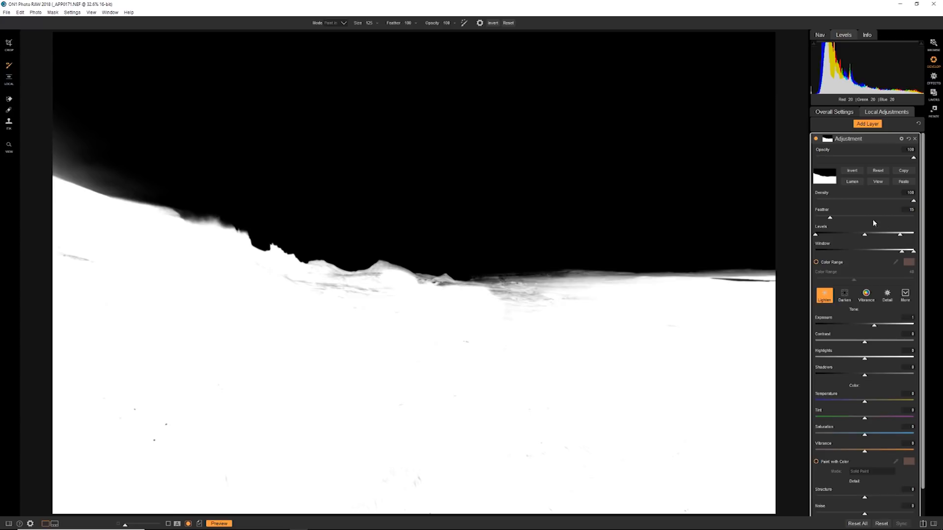
drag(912, 202, 886, 201)
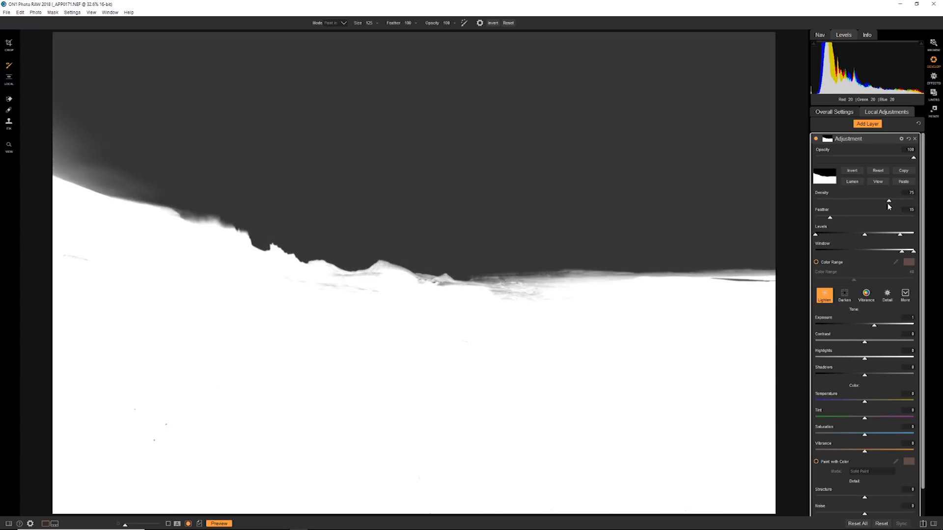
Step: Raise the luminosity mask's Feather slightly to soften its edges further
drag(830, 220, 837, 219)
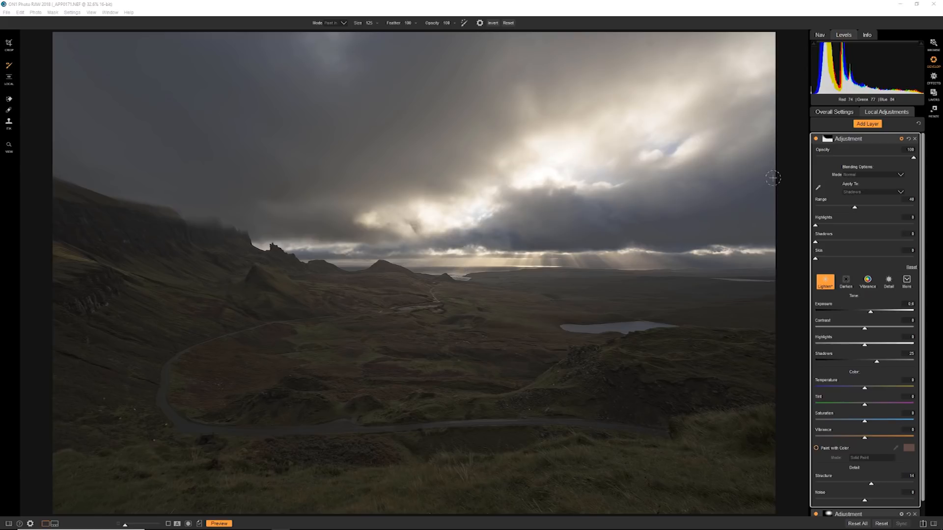
Step: Add a Lighten adjustment layer, reduce its Exposure slightly, and paint a brush stroke on the grassy slope below the lake
click(861, 124)
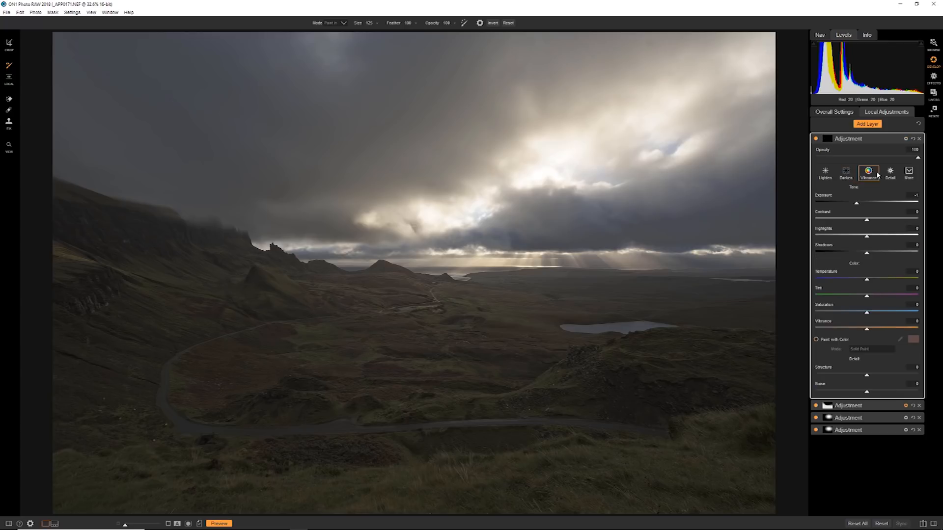
click(826, 174)
drag(876, 205, 872, 204)
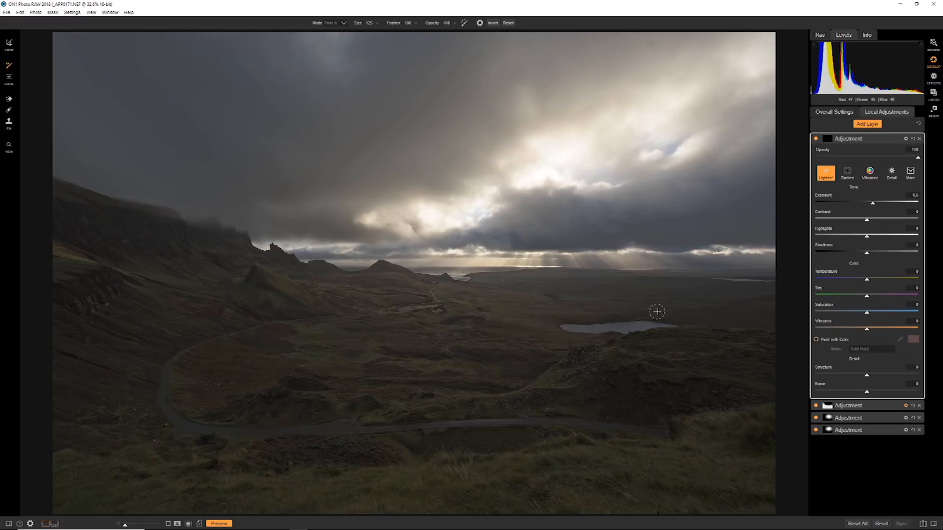
mouse_move(558, 370)
mouse_down()
mouse_move(528, 386)
mouse_move(573, 387)
mouse_move(501, 395)
mouse_move(576, 344)
mouse_up()
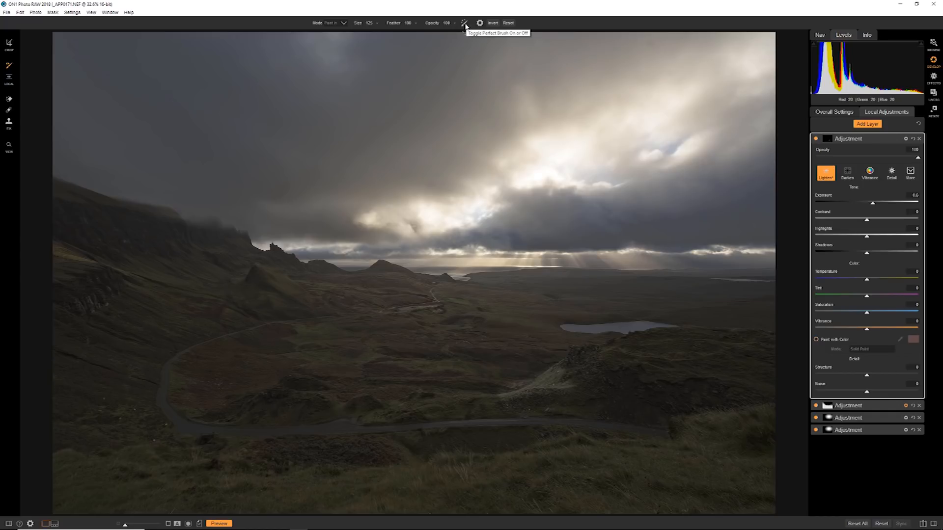
Step: Lower the new layer's Opacity to 27 and open its blending options to view the available blend modes
click(479, 23)
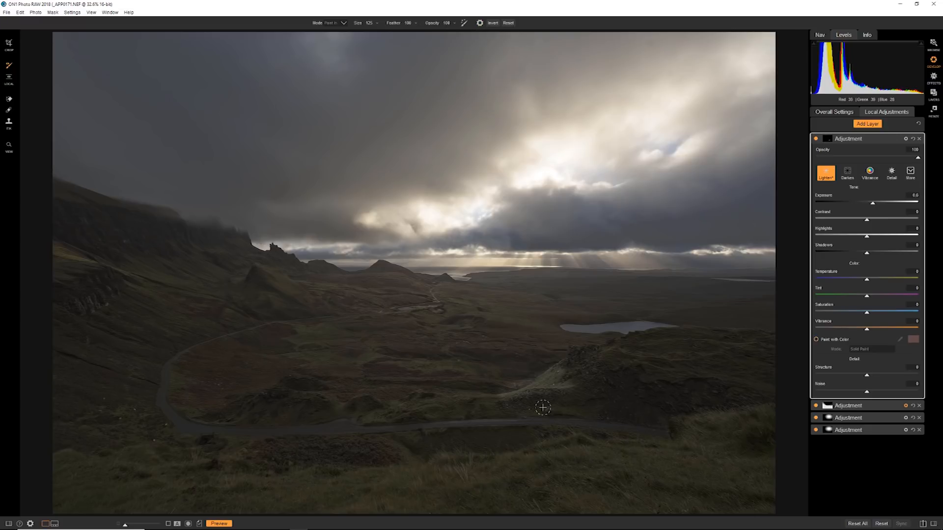
mouse_move(917, 157)
mouse_down()
mouse_move(835, 157)
mouse_move(845, 157)
mouse_up()
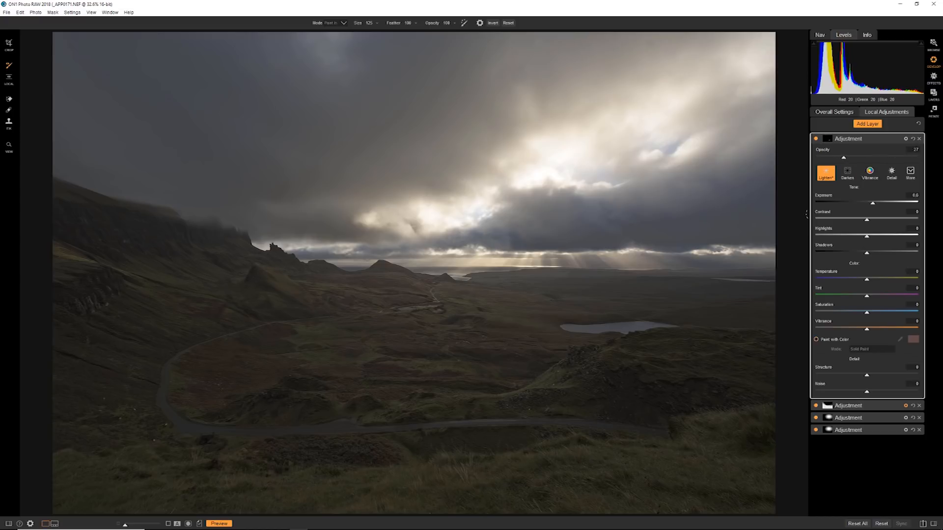
click(906, 138)
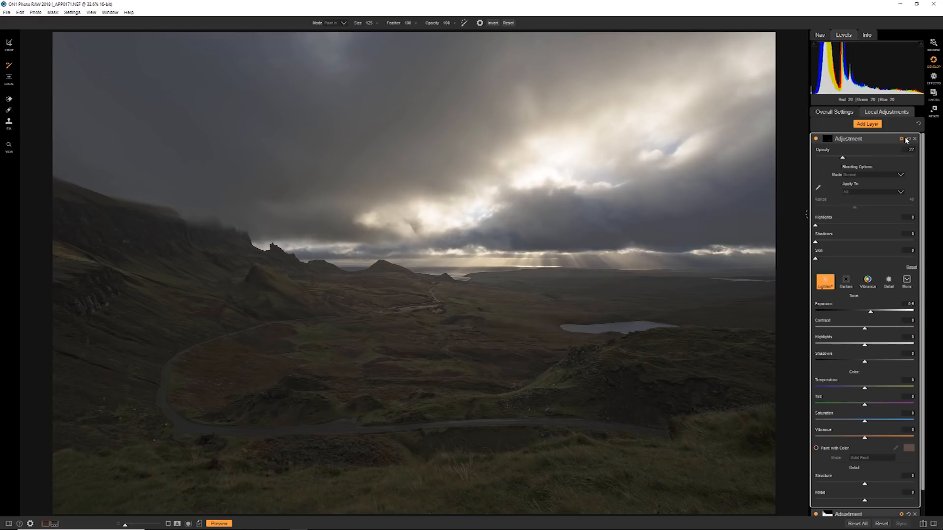
click(888, 174)
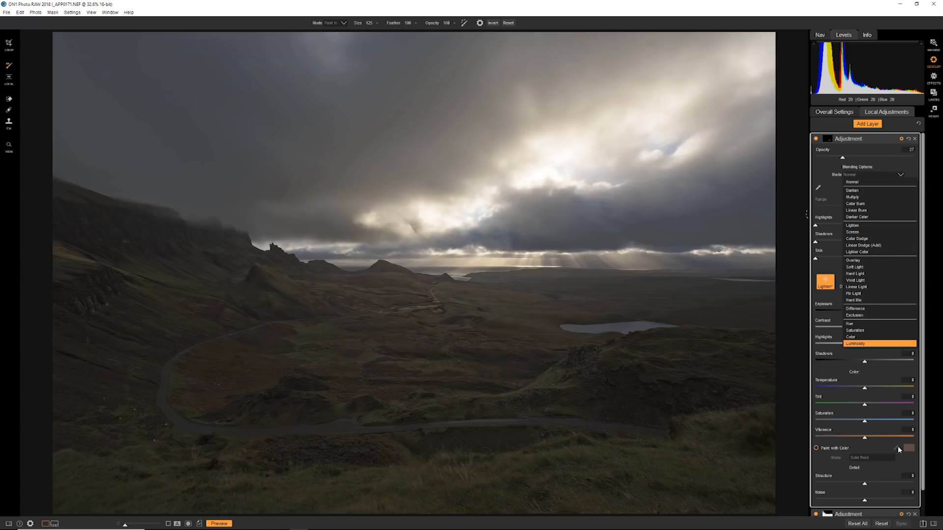
Step: Turn on Paint with Color for the new layer so the brushed slope is filled with colour
click(844, 450)
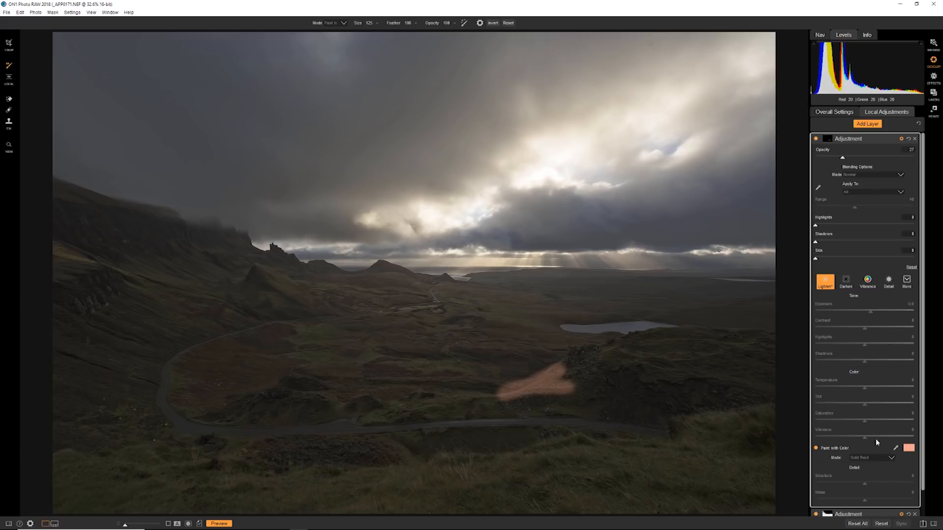